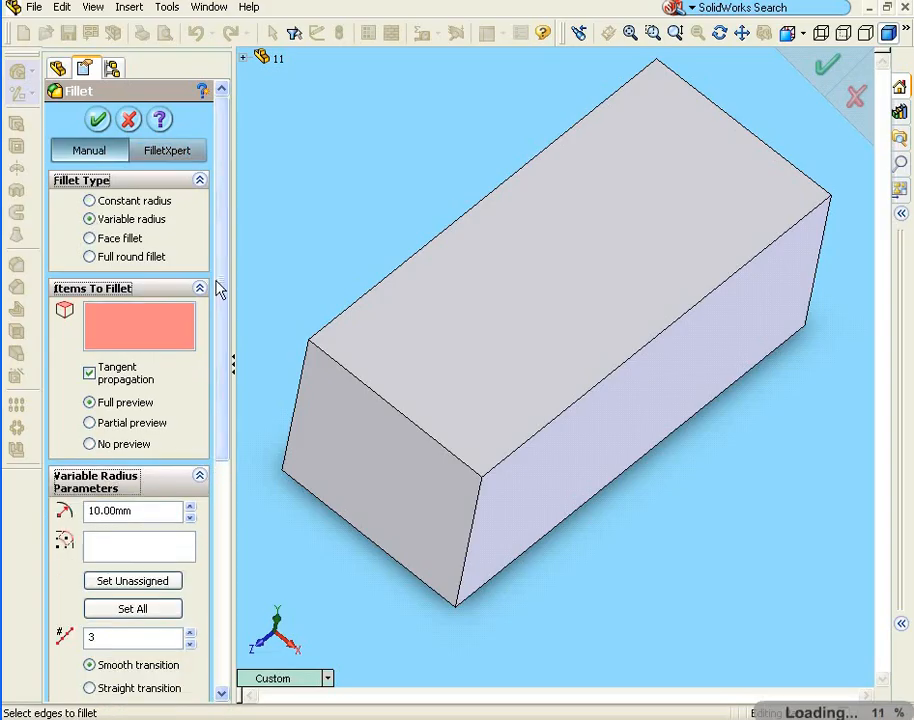
Select the three edges meeting at the block's front top corner for the variable radius fillet and set the number of instances to 2
left_click(406, 425)
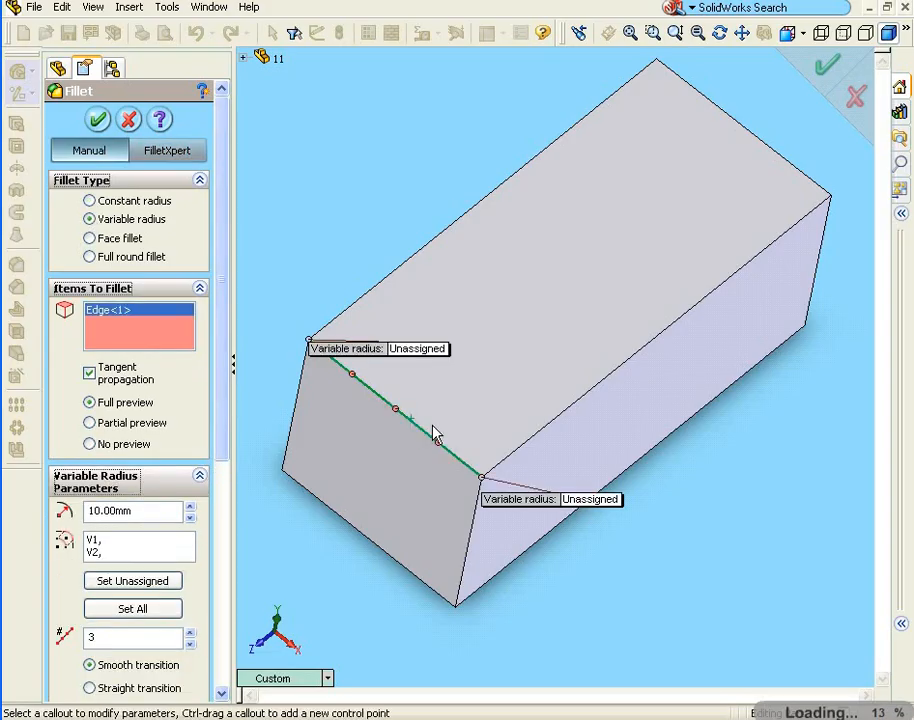
left_click(532, 442)
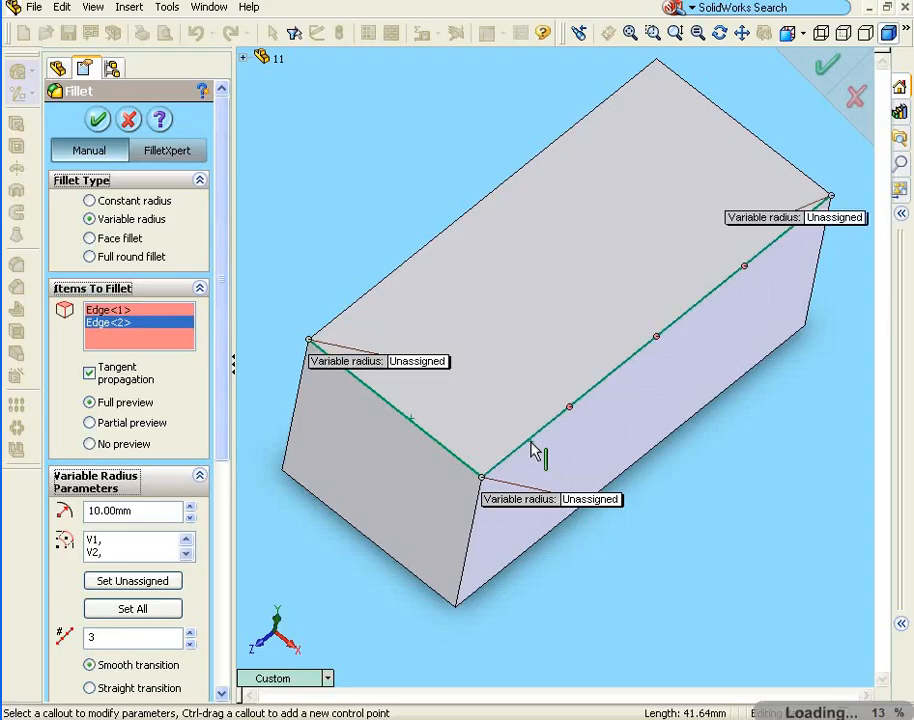
left_click(473, 541)
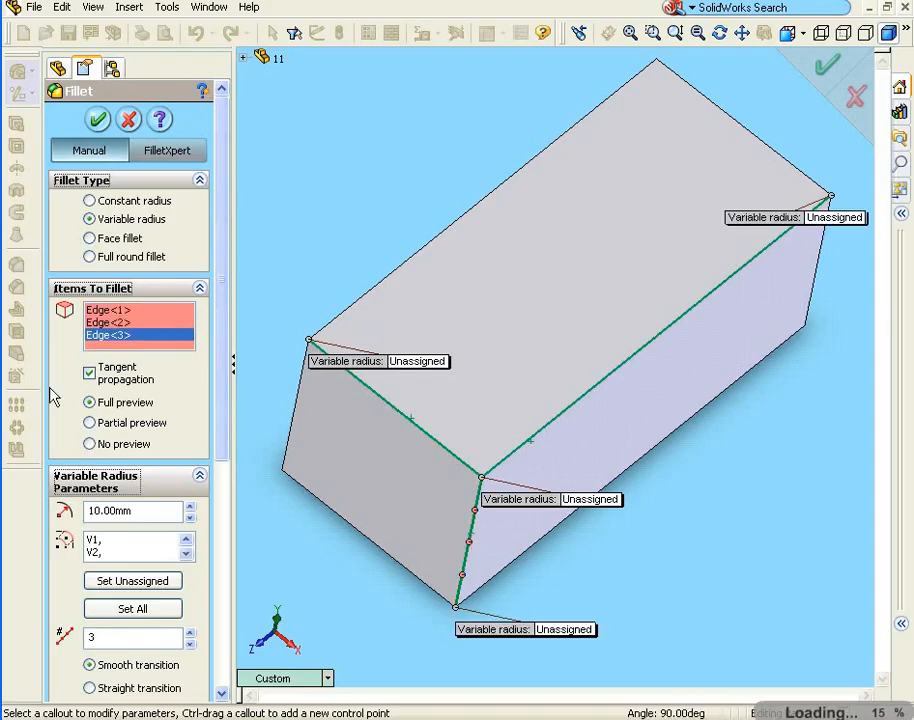
left_click(92, 424)
left_click(90, 403)
left_click_drag(218, 422, 226, 478)
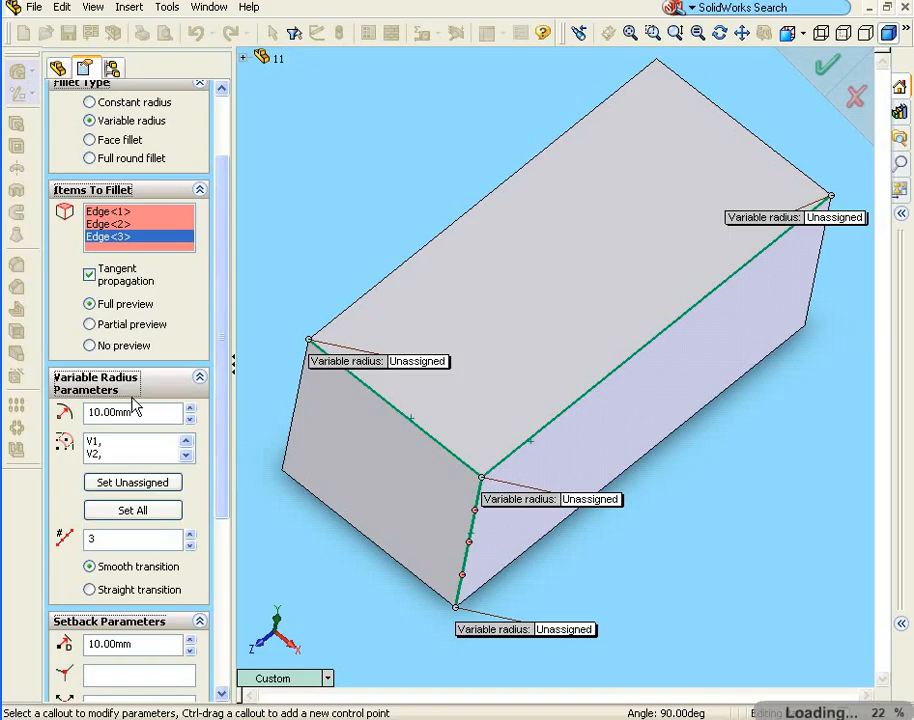
left_click_drag(223, 484, 225, 518)
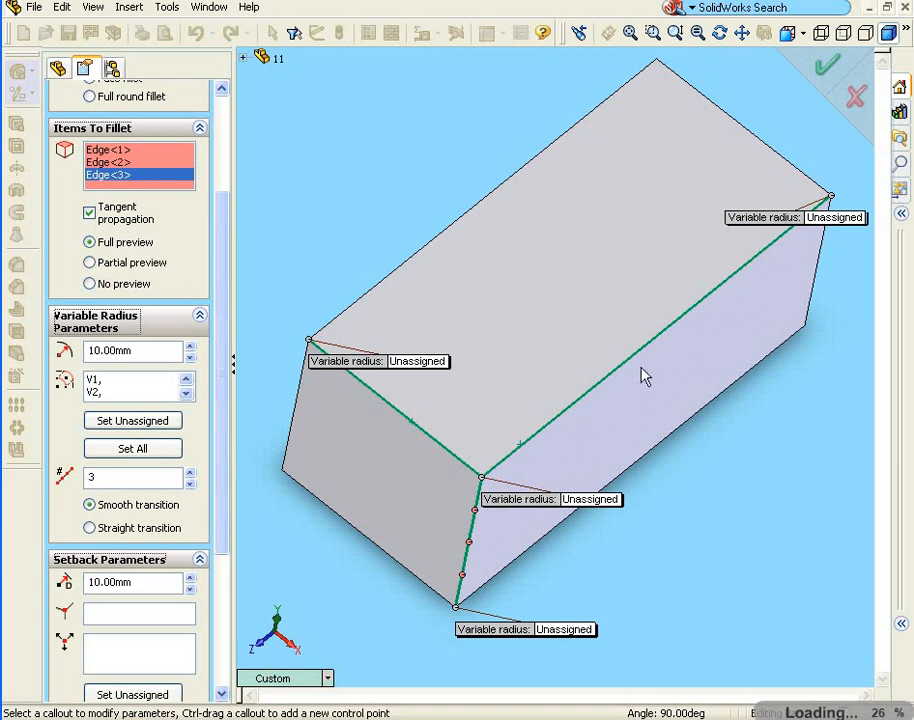
left_click(190, 484)
Assign a radius of 2 mm at the far end of the short top edge and 10 mm at the corner shared by the three edges
left_click(424, 364)
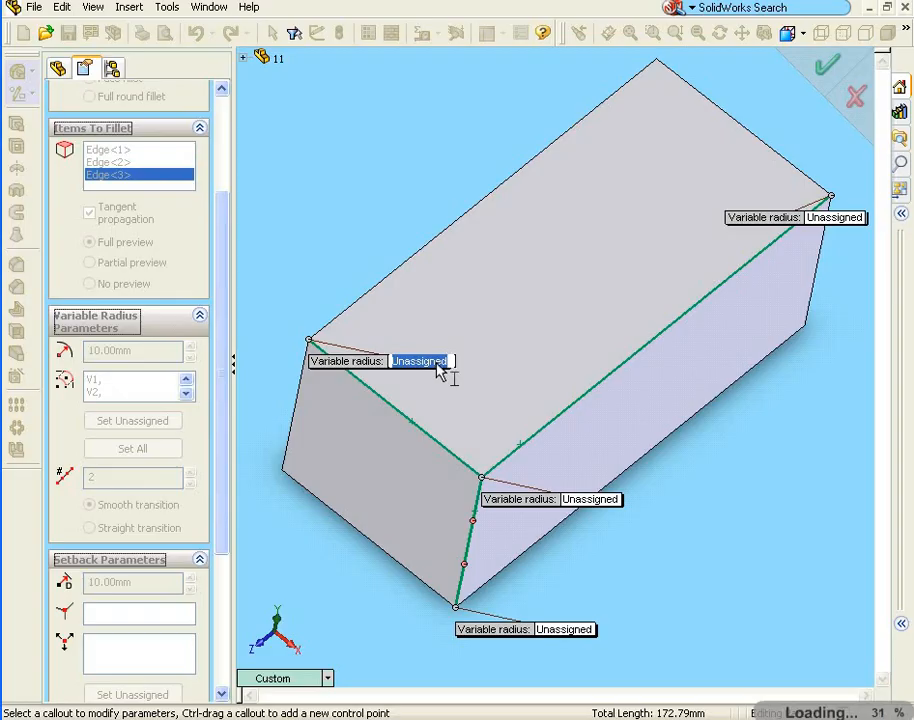
type("2")
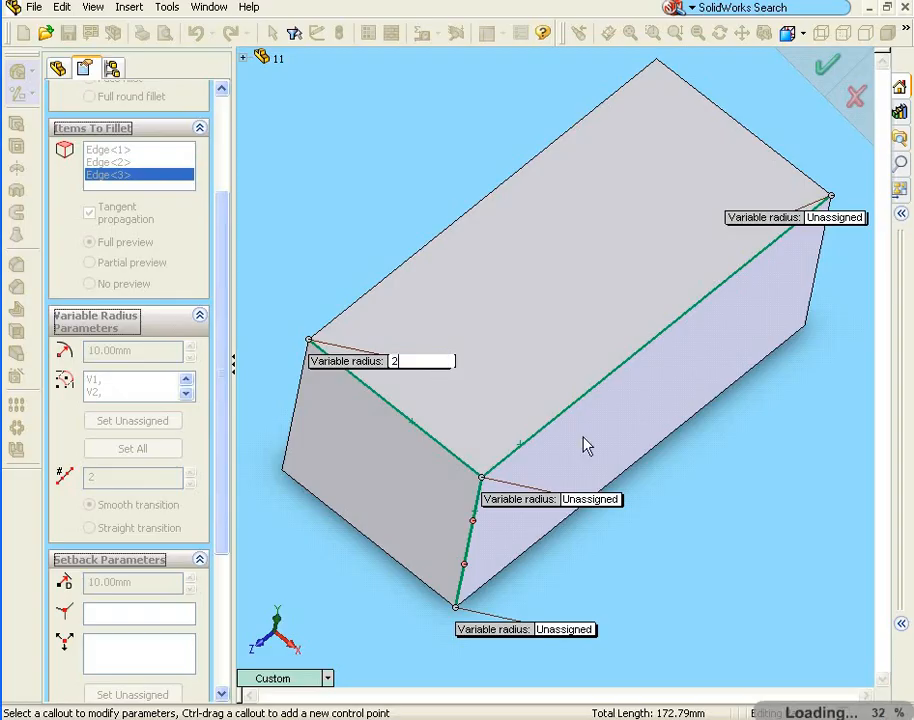
left_click(599, 502)
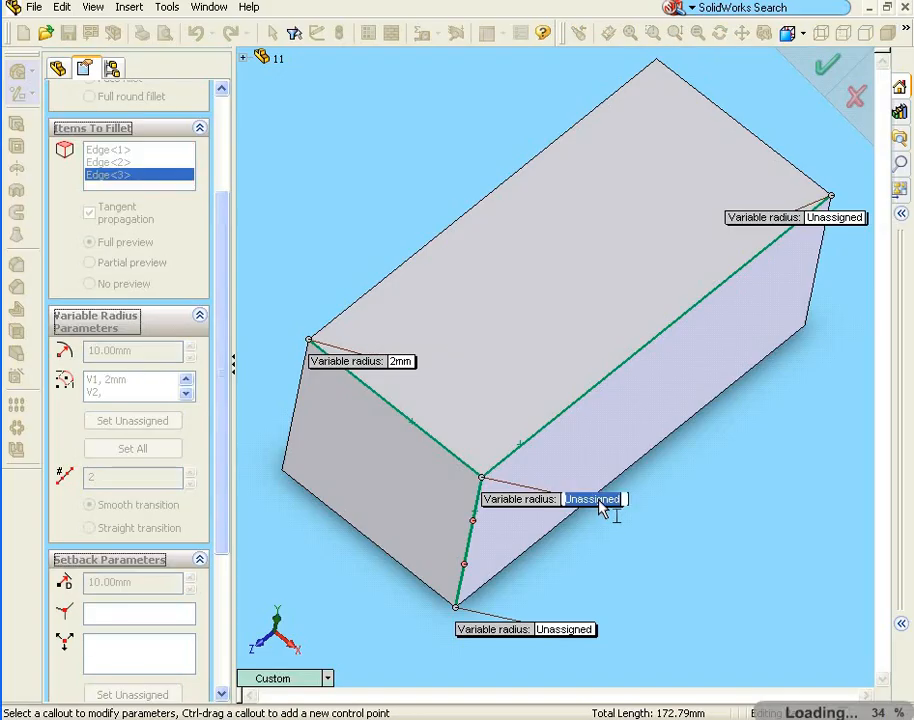
type("1")
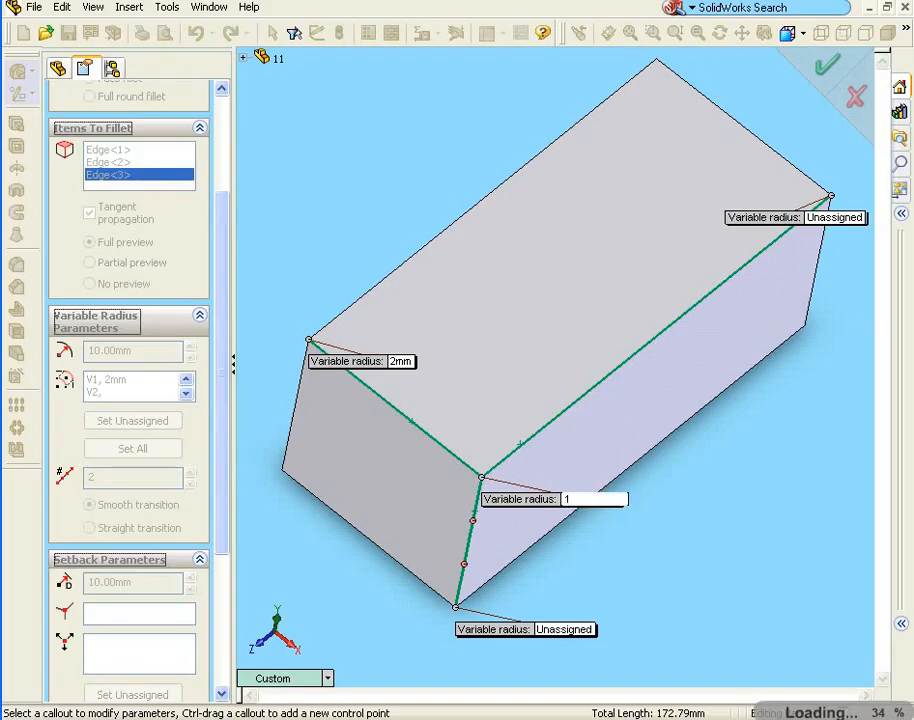
type("0")
Assign 5 mm at the vertical edge's lower end and 0 mm at the long top edge's far end, and apply the fillet
left_click(578, 631)
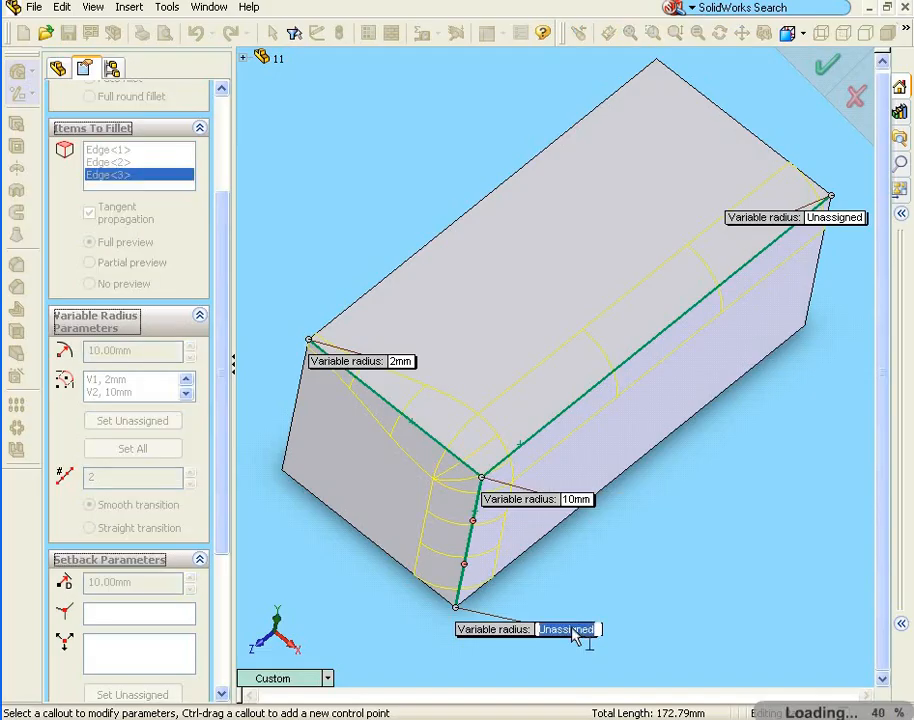
type("5")
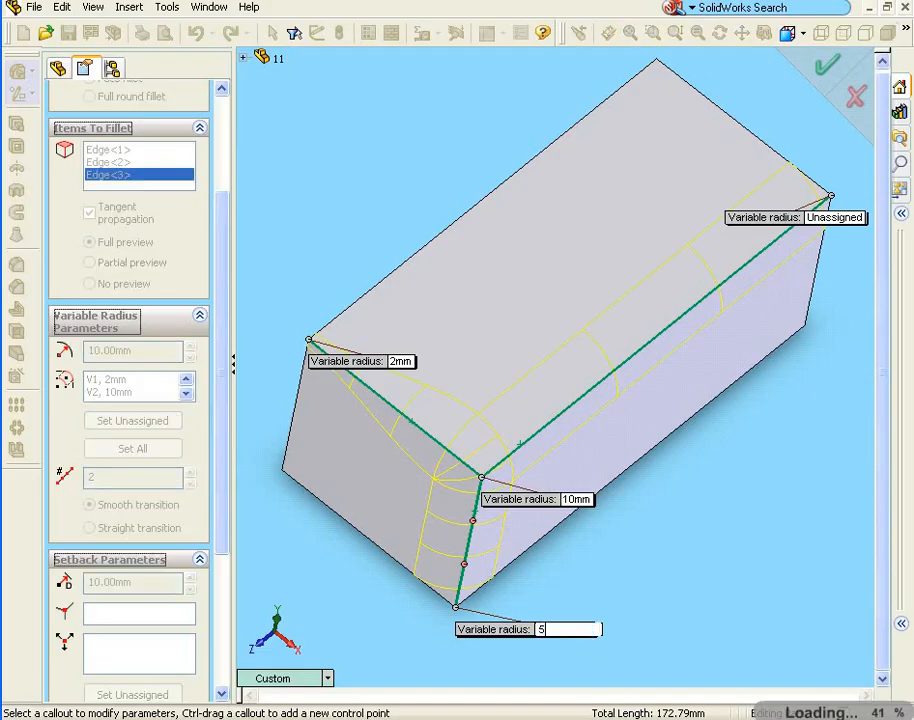
key("Return")
left_click(833, 219)
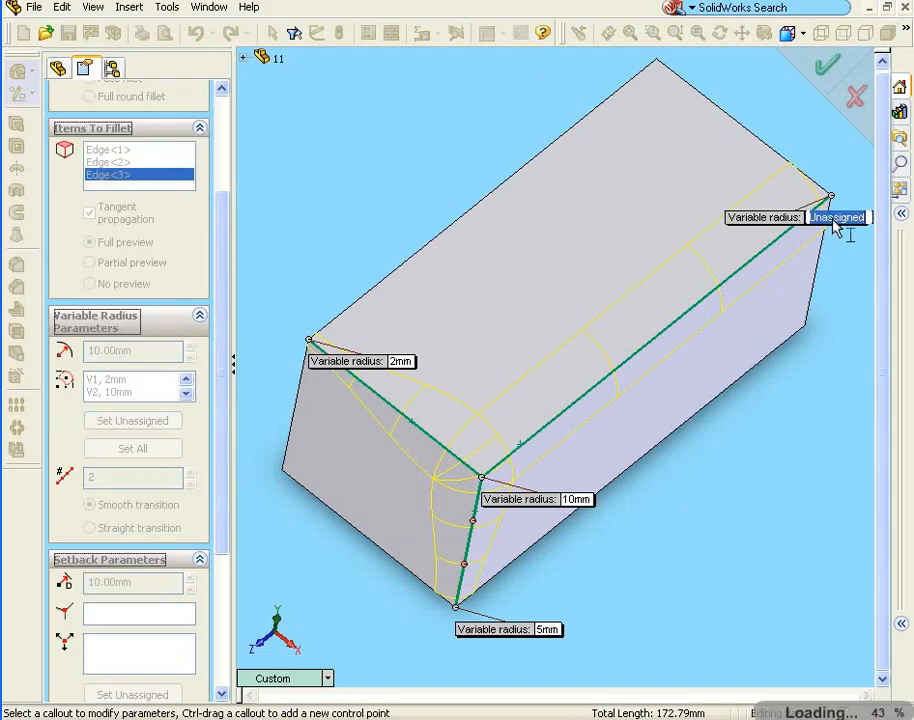
type("0")
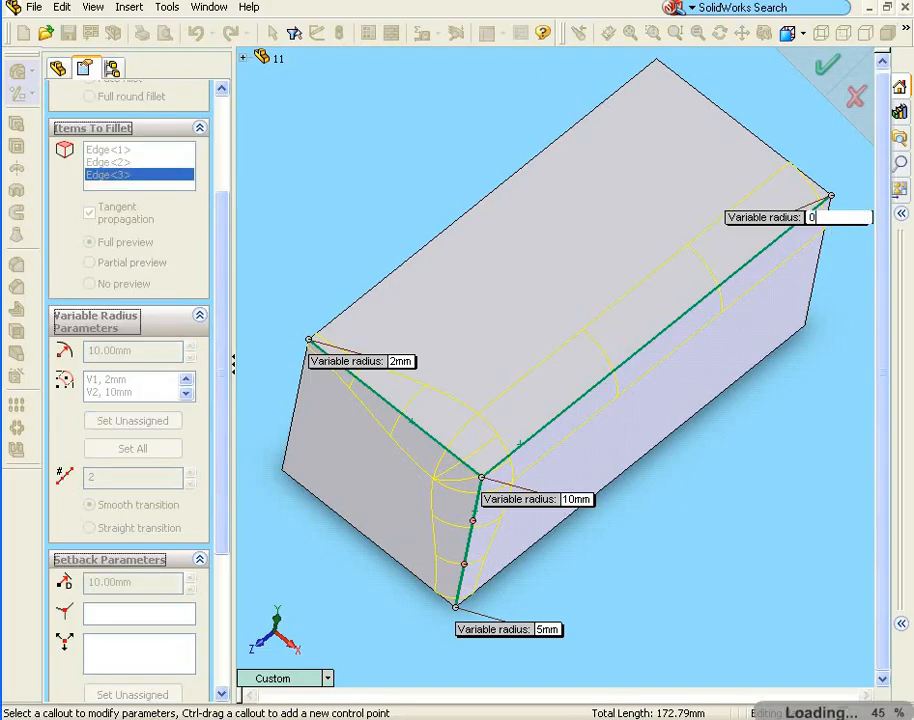
key("Return")
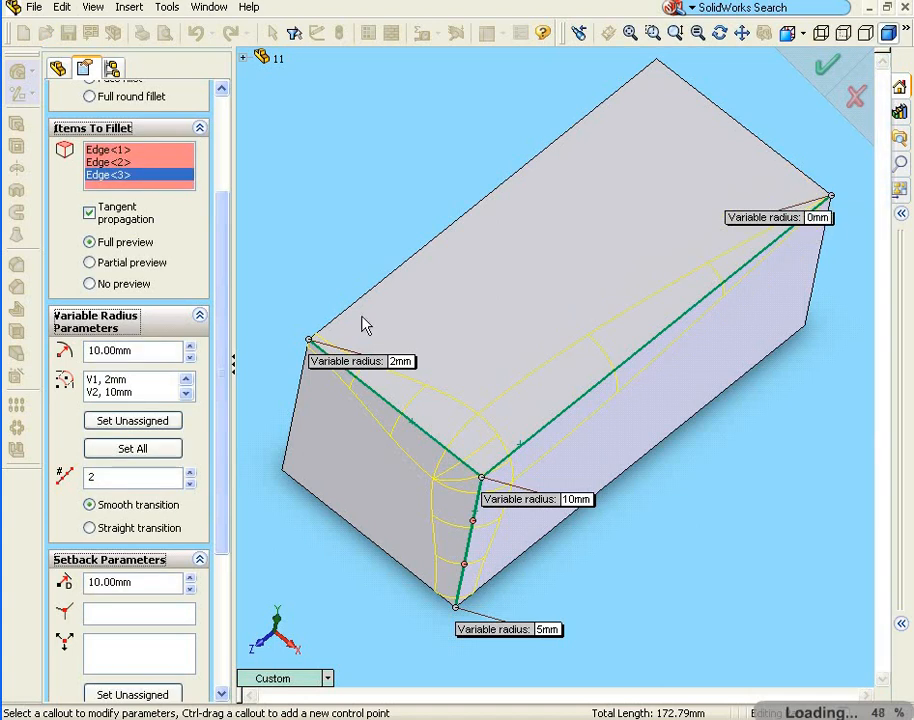
scroll(164, 174, "up", 5)
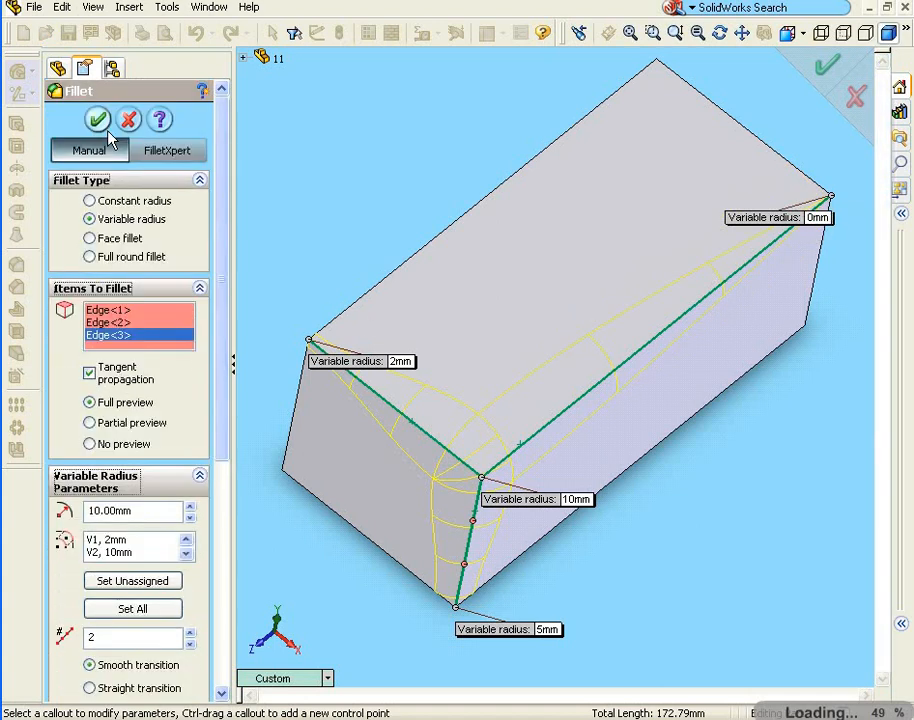
left_click(99, 122)
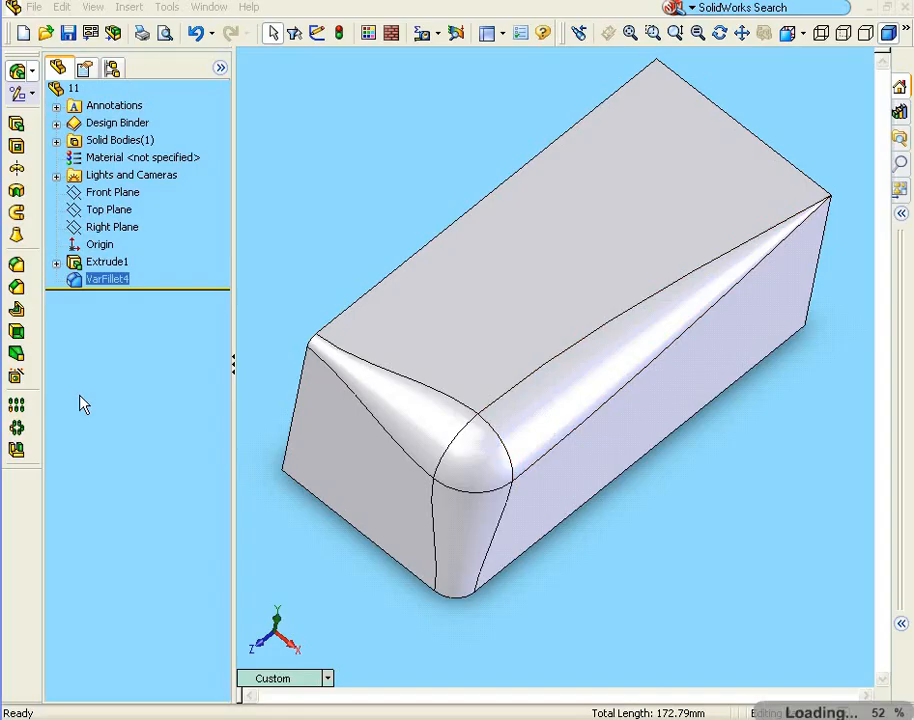
Edit the variable fillet and add a control point at 25% of the long top edge with a 2 mm radius
right_click(104, 283)
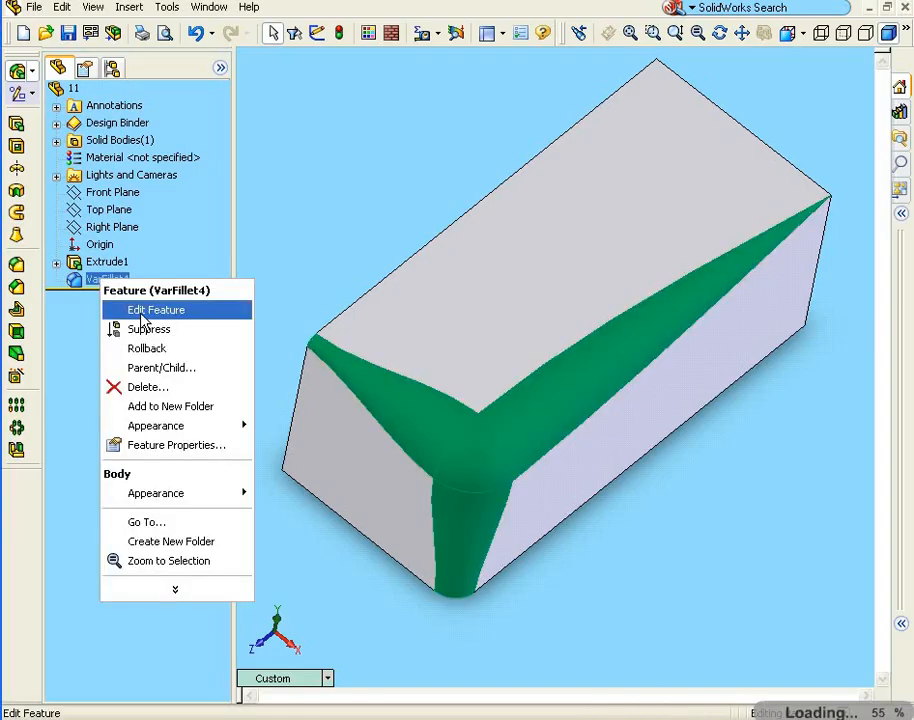
left_click(141, 314)
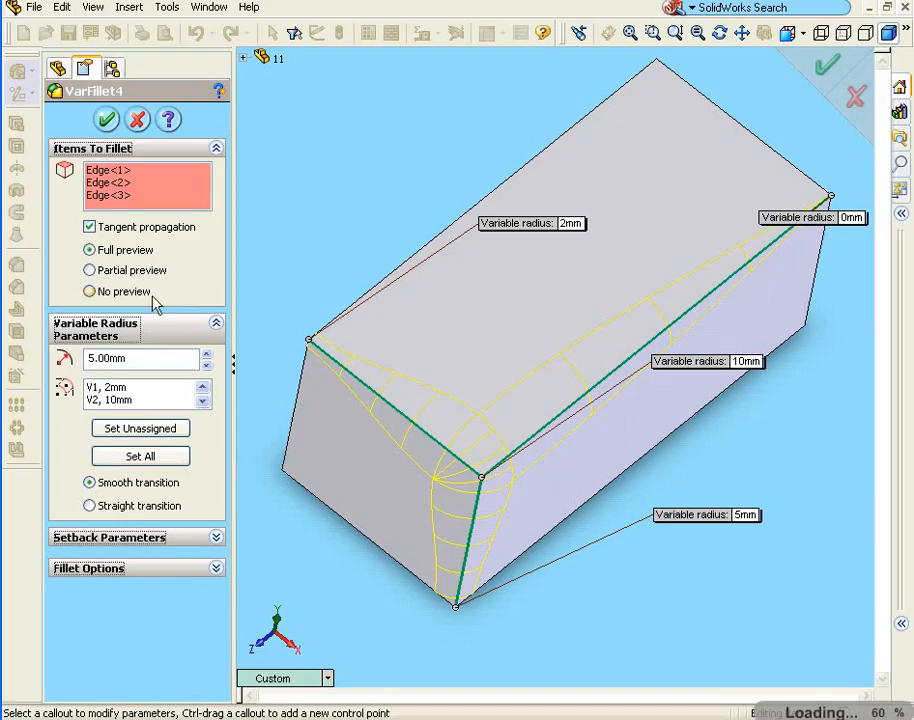
left_click(111, 184)
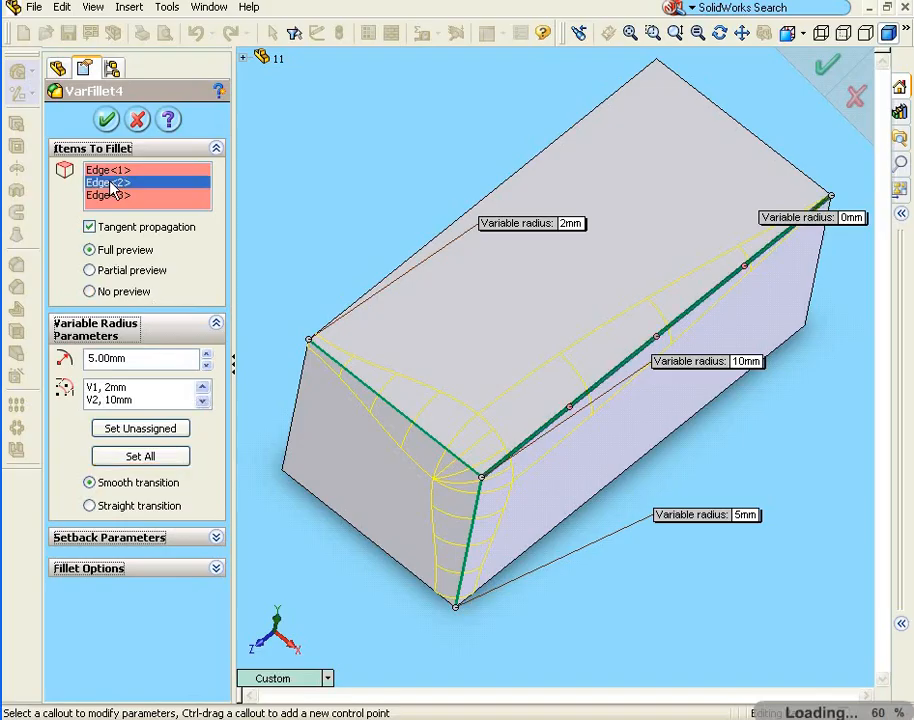
left_click(570, 410)
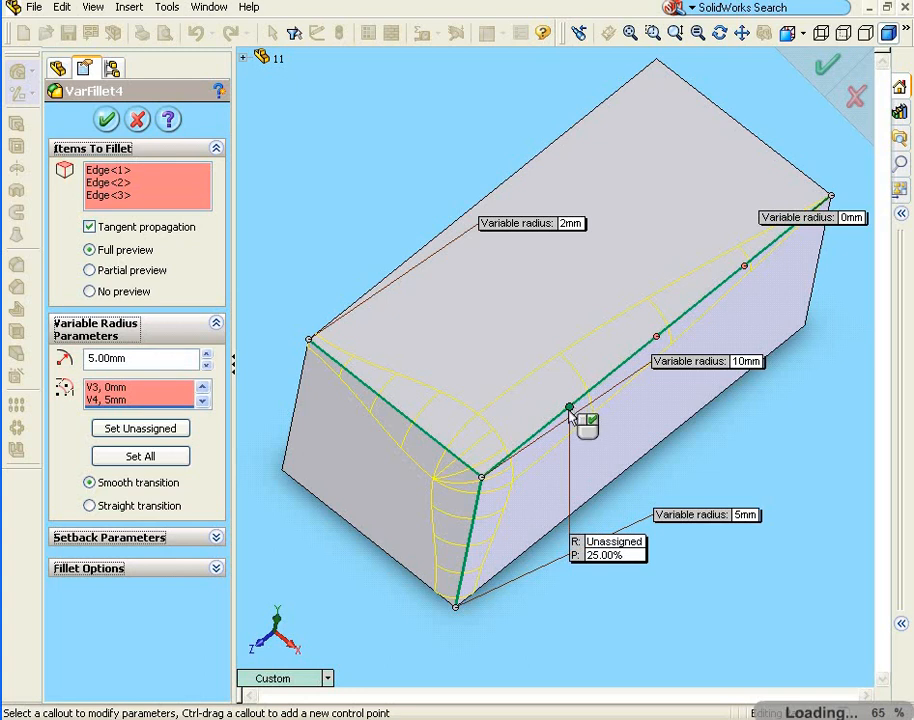
left_click(620, 548)
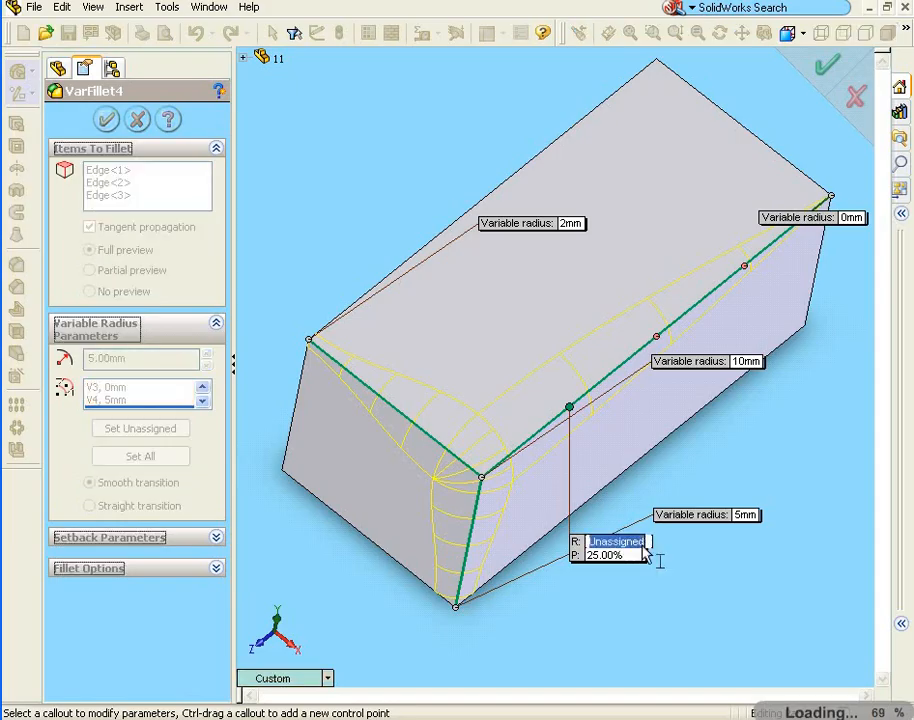
type("2")
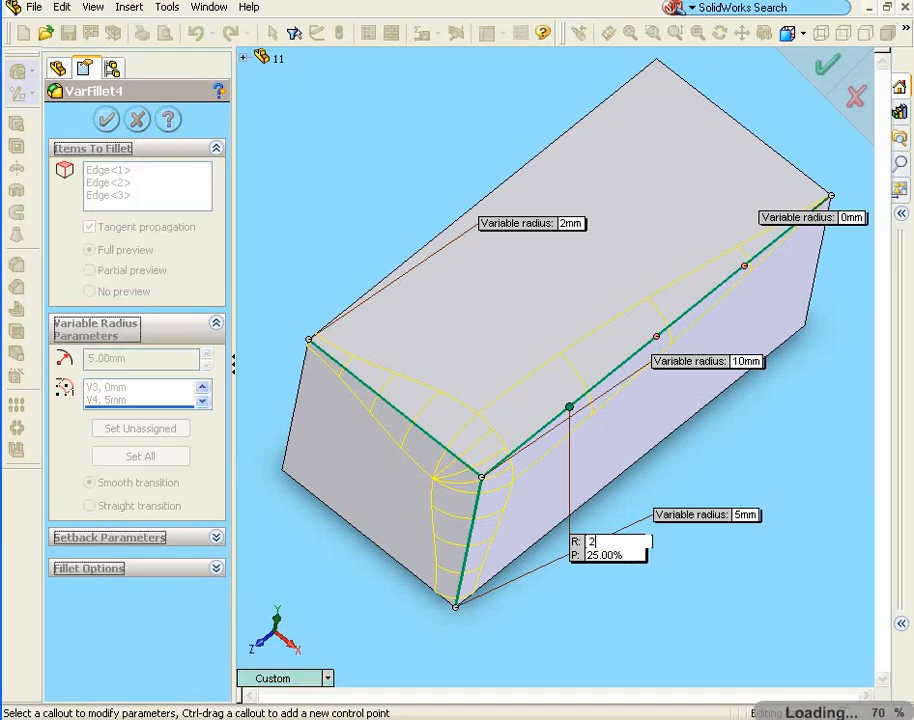
key("Return")
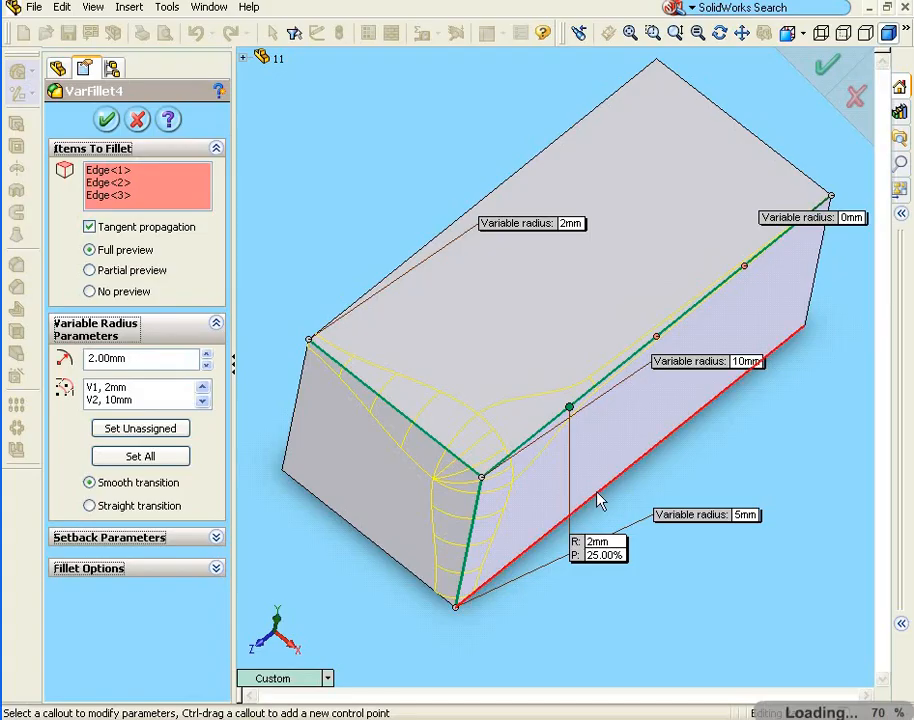
Add a control point at 50% of the long top edge with a radius of 25 mm
left_click(656, 337)
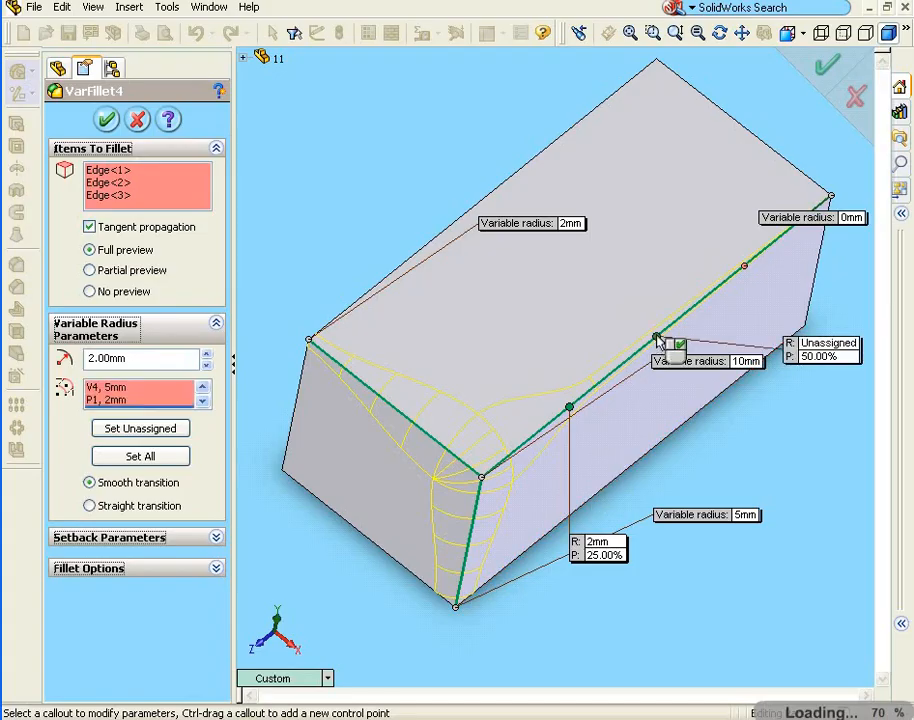
left_click(822, 345)
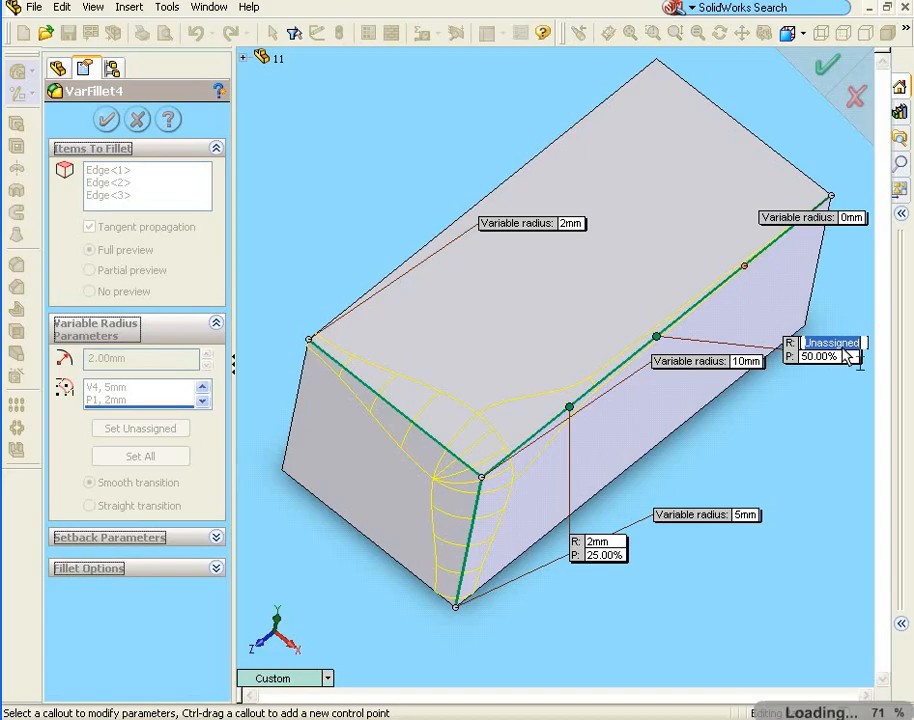
type("25")
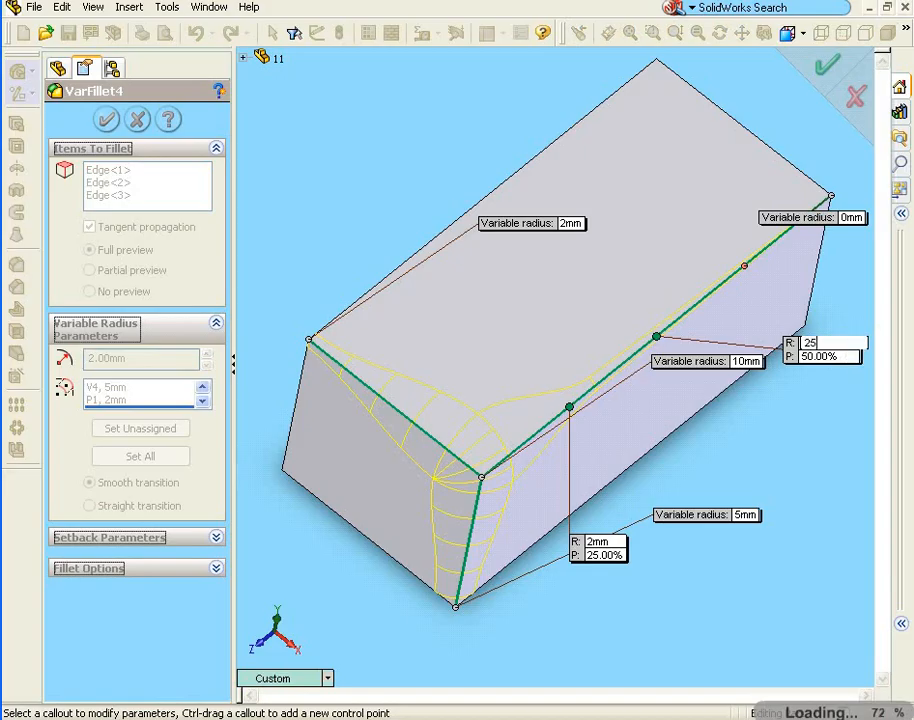
key("Return")
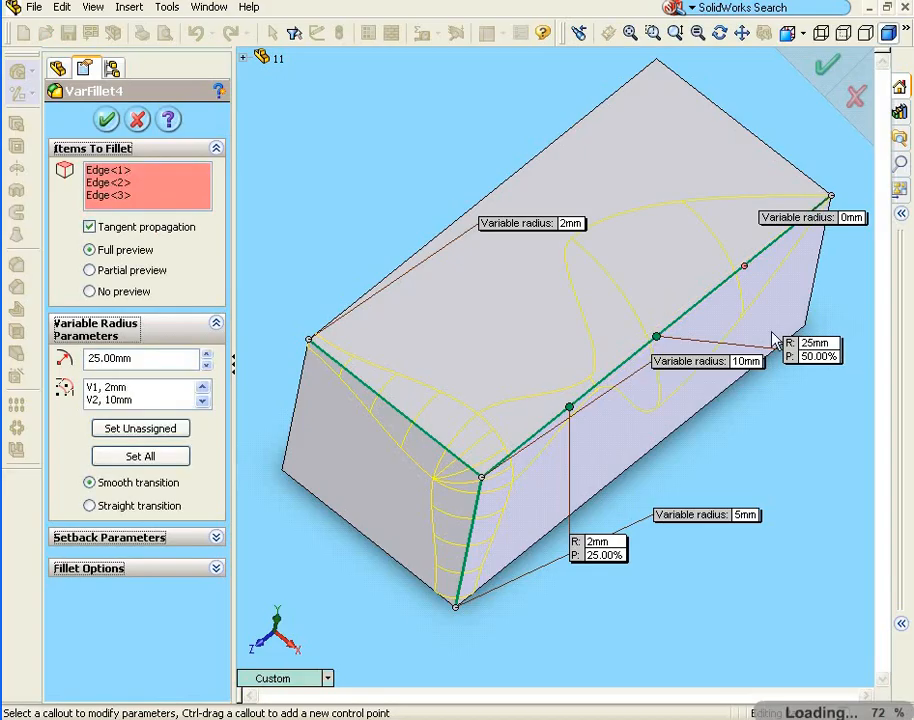
Add a control point at 75% of the long top edge with a 2 mm radius, and apply the edited fillet
left_click(745, 268)
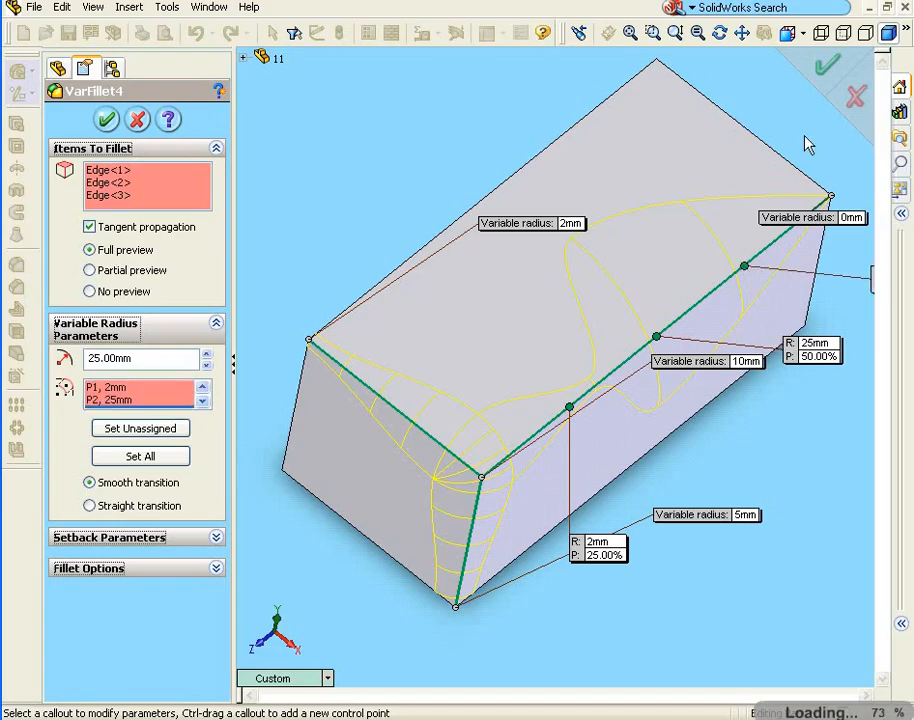
left_click(741, 33)
left_click_drag(763, 302, 713, 306)
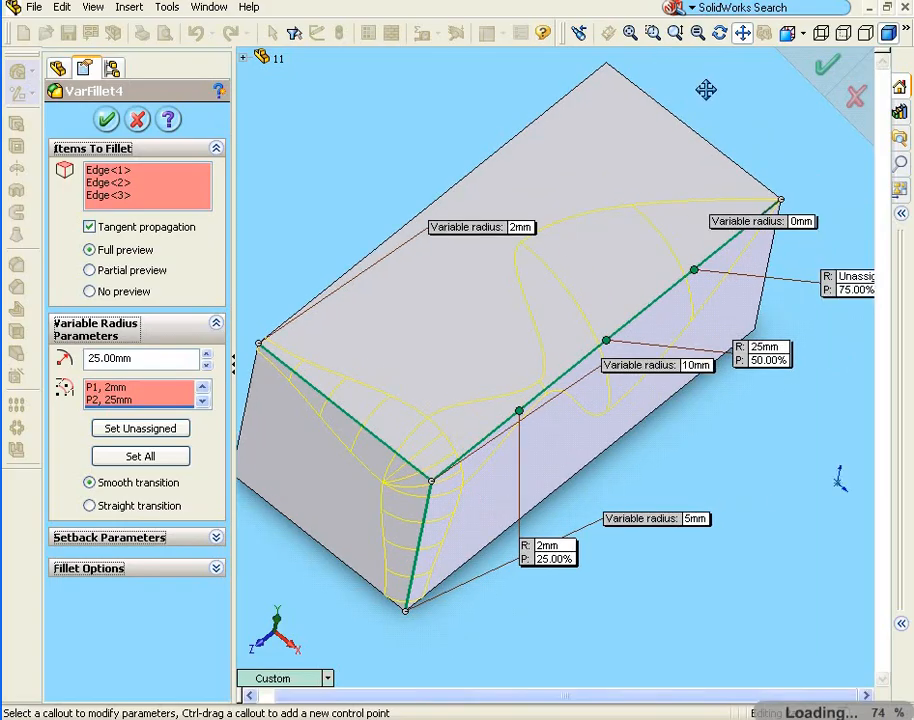
key("Escape")
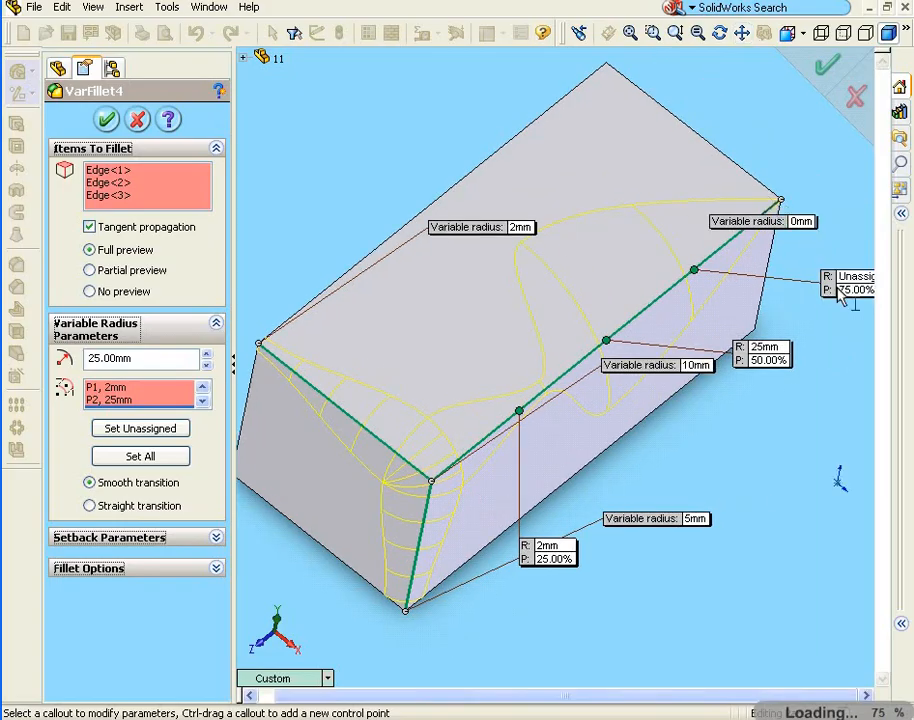
left_click_drag(840, 288, 791, 310)
left_click(791, 308)
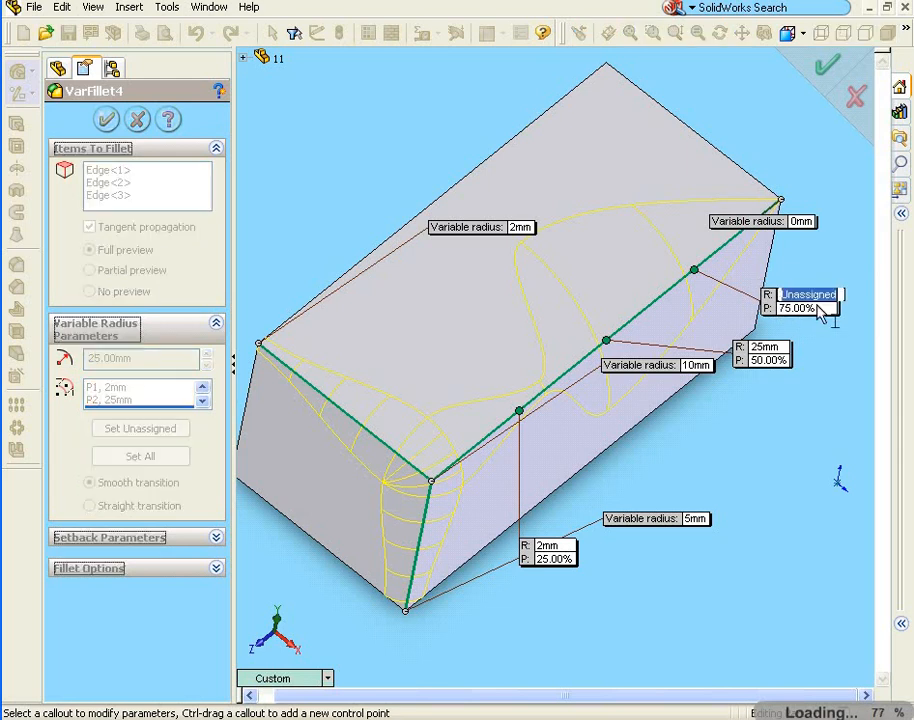
type("2")
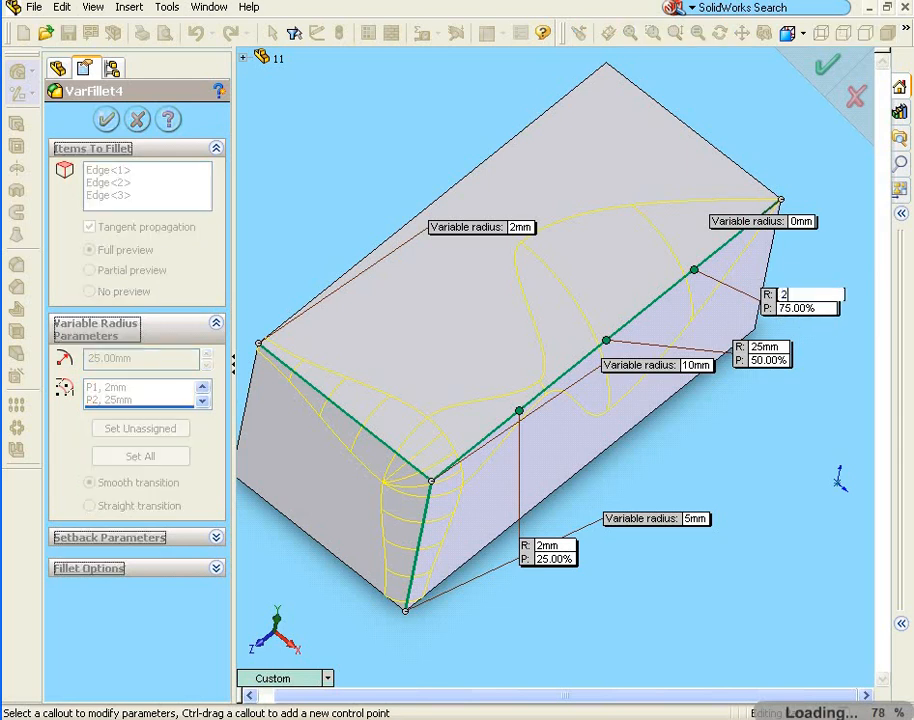
key("Return")
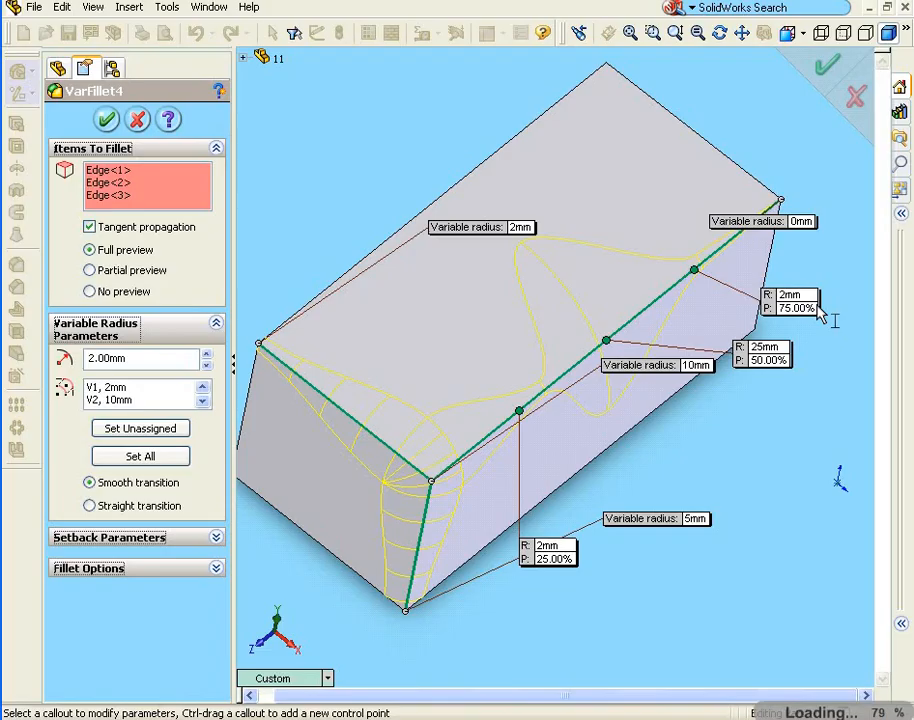
left_click(108, 120)
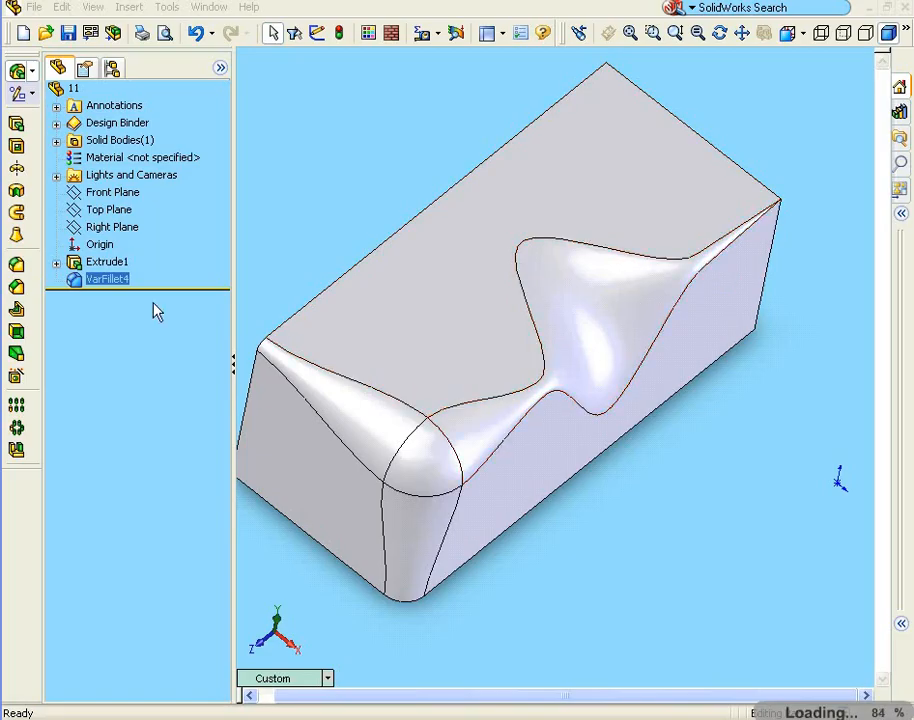
Edit the variable fillet, move the 25 mm control point to about 33% along the long top edge, and apply
right_click(116, 285)
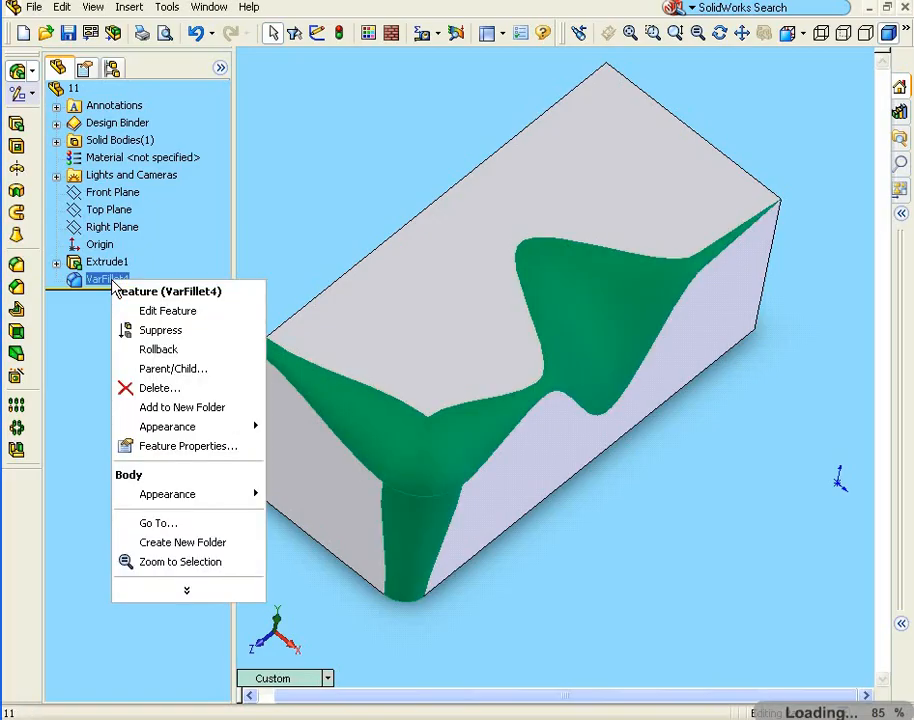
left_click(152, 313)
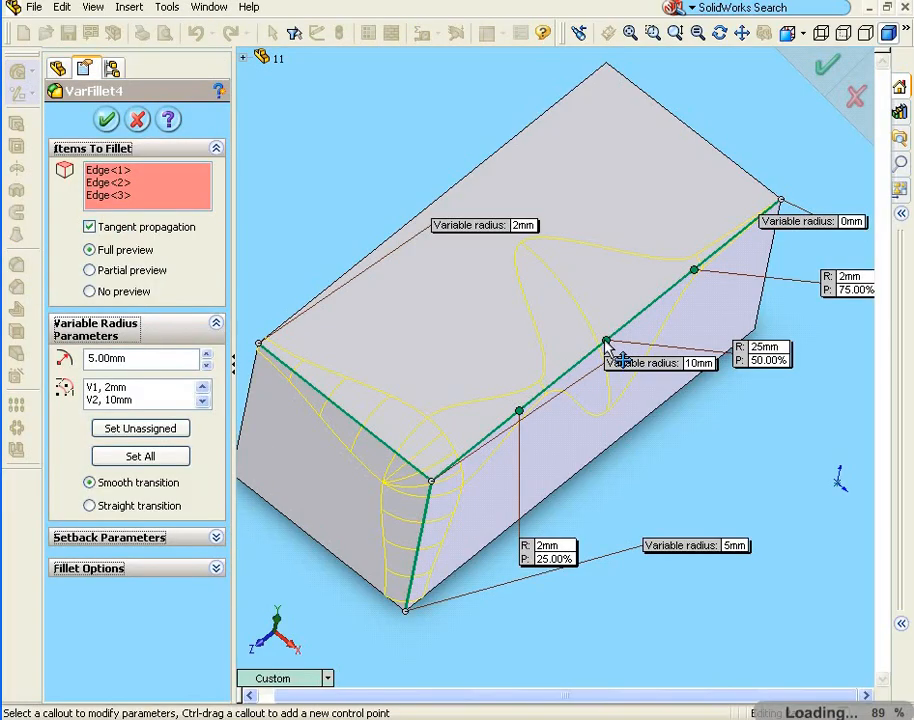
left_click_drag(606, 342, 568, 390)
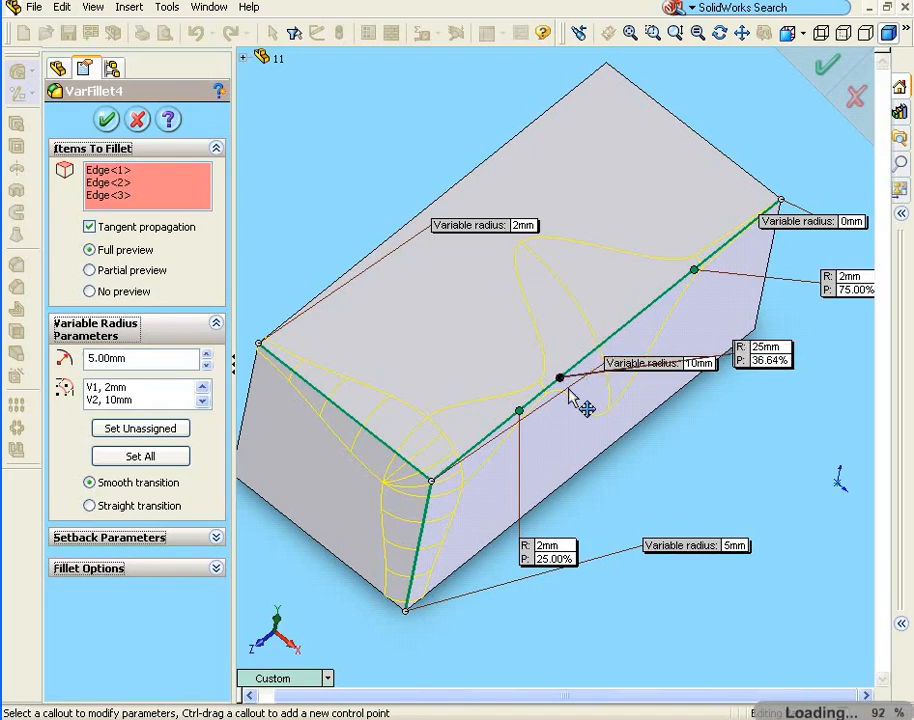
left_click_drag(767, 365, 727, 485)
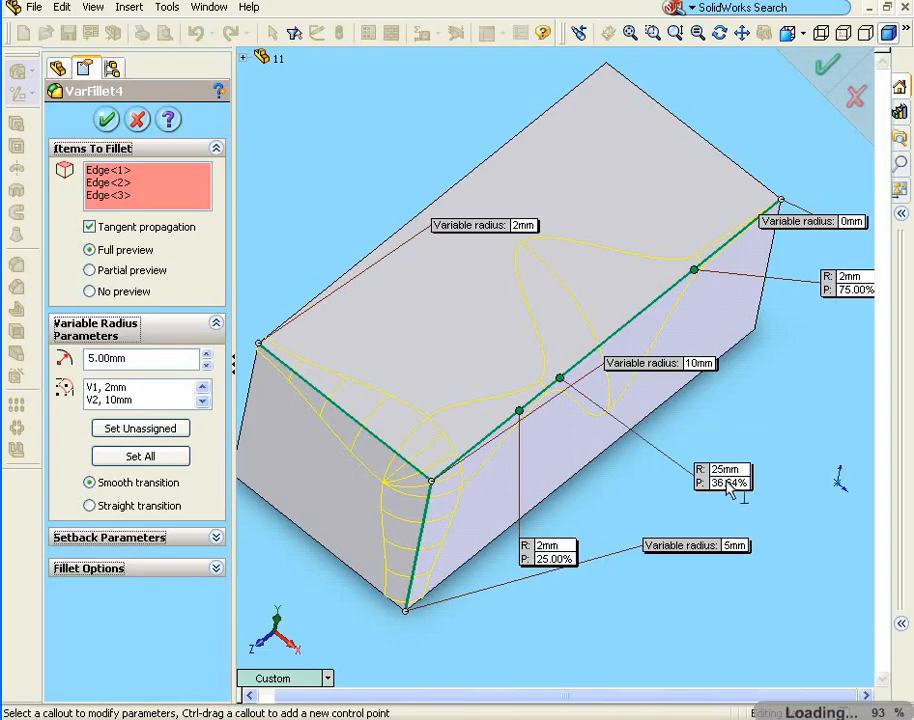
left_click_drag(559, 379, 548, 389)
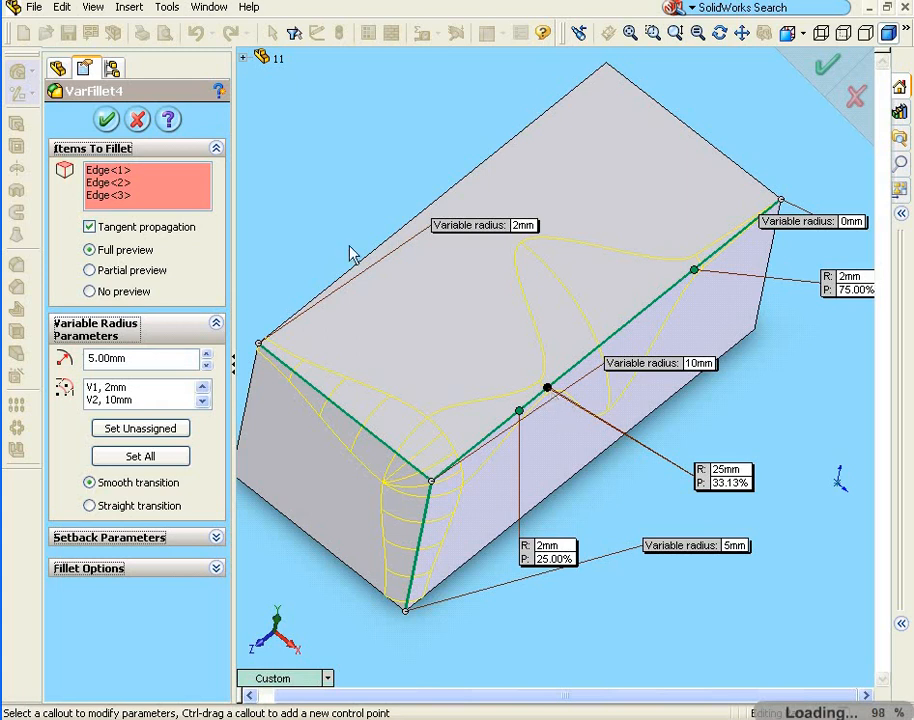
left_click(106, 119)
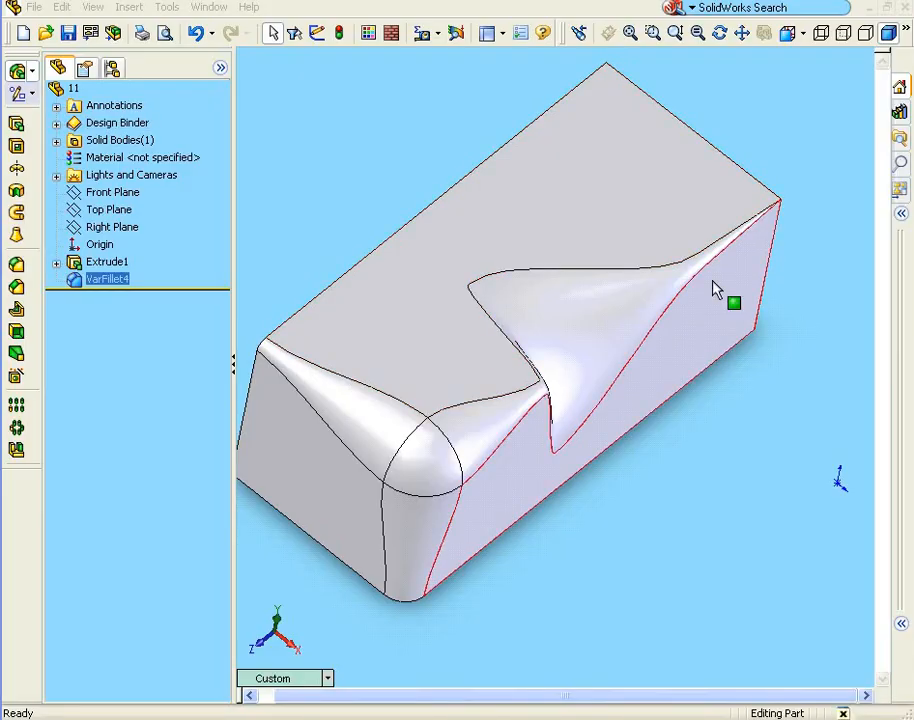
Edit the variable fillet again, switch it to Straight transition, and apply
middle_click_drag(688, 284, 630, 300)
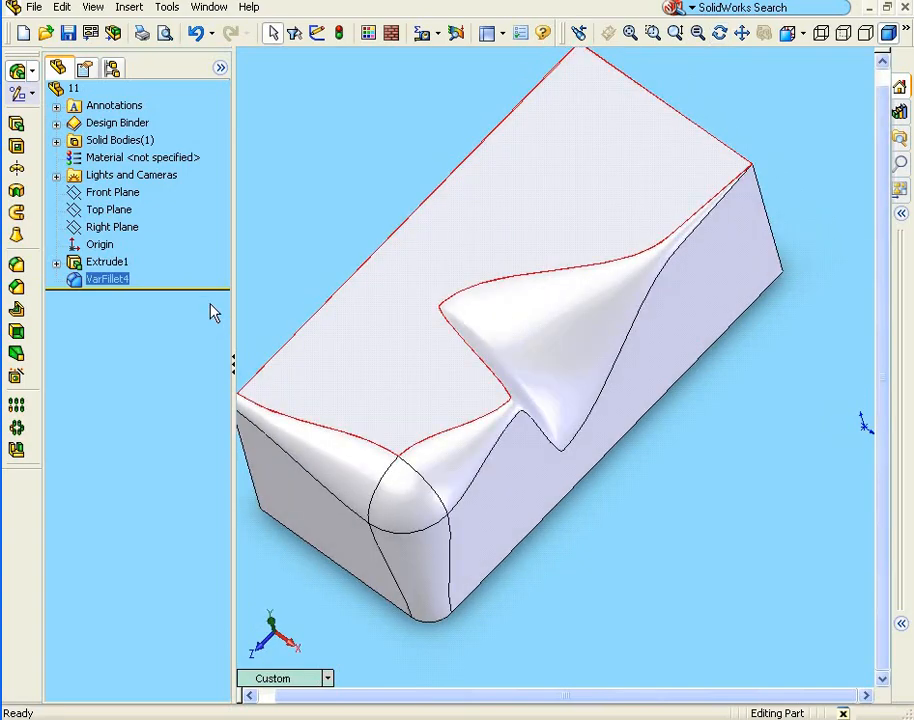
right_click(120, 287)
left_click(128, 309)
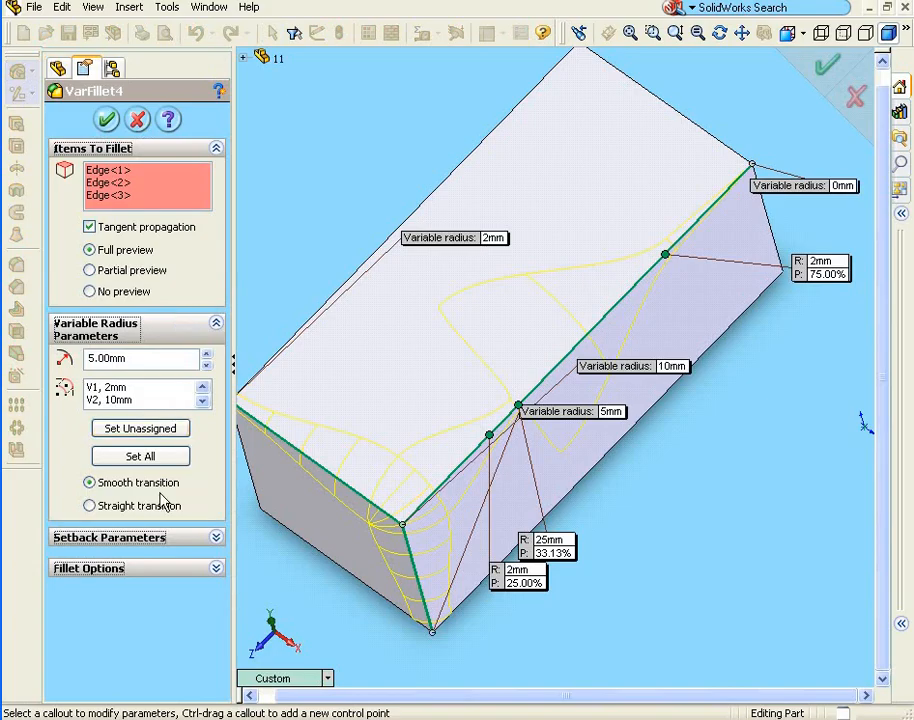
left_click(89, 507)
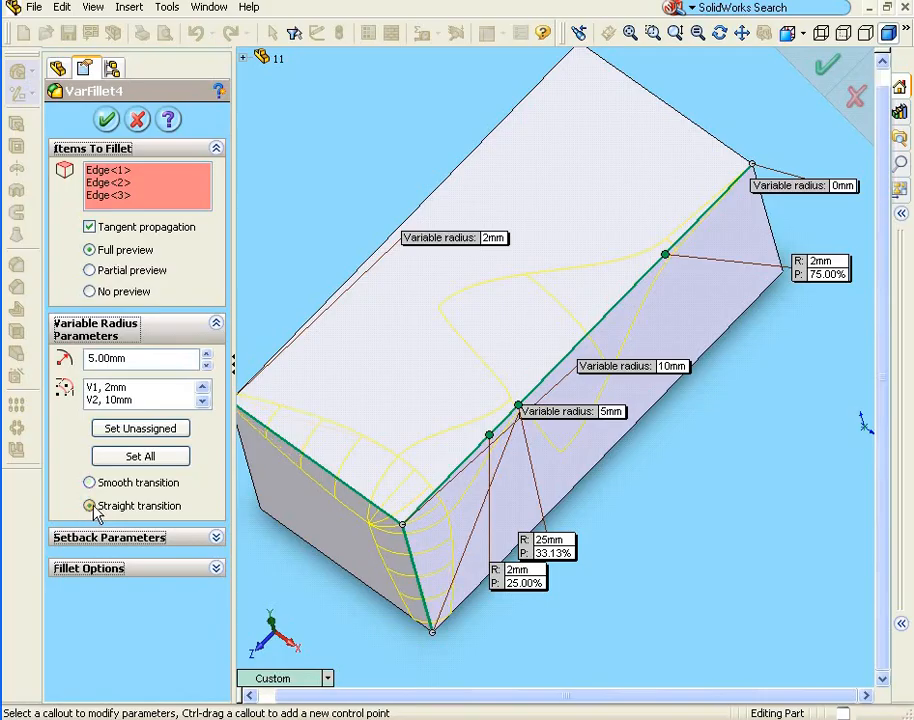
left_click(108, 120)
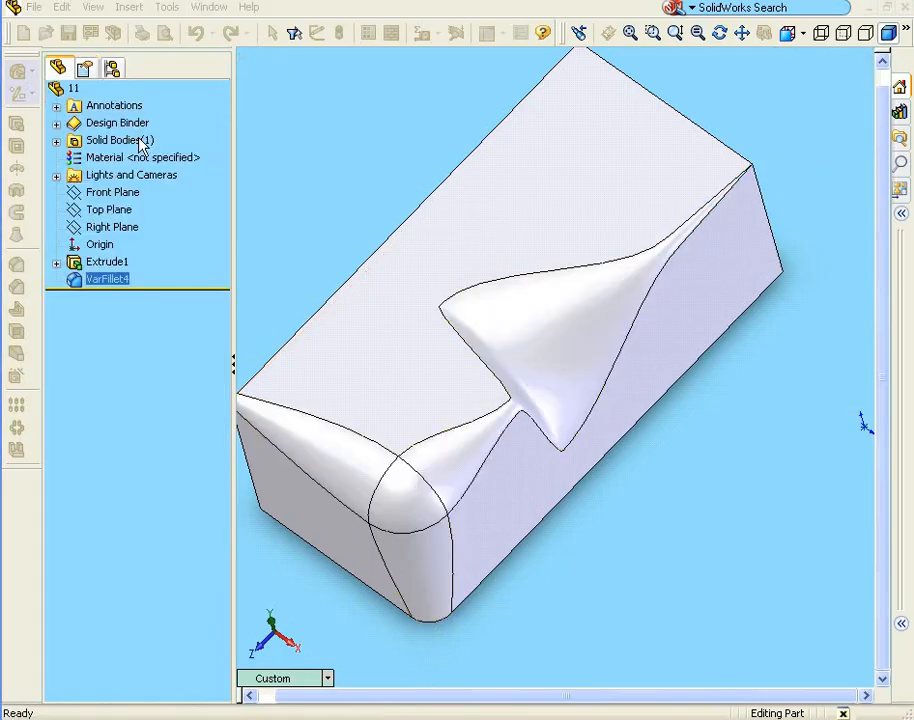
Set the 25 mm control-point radius on the long top edge to 20 mm directly on the model and rebuild
left_click(550, 369)
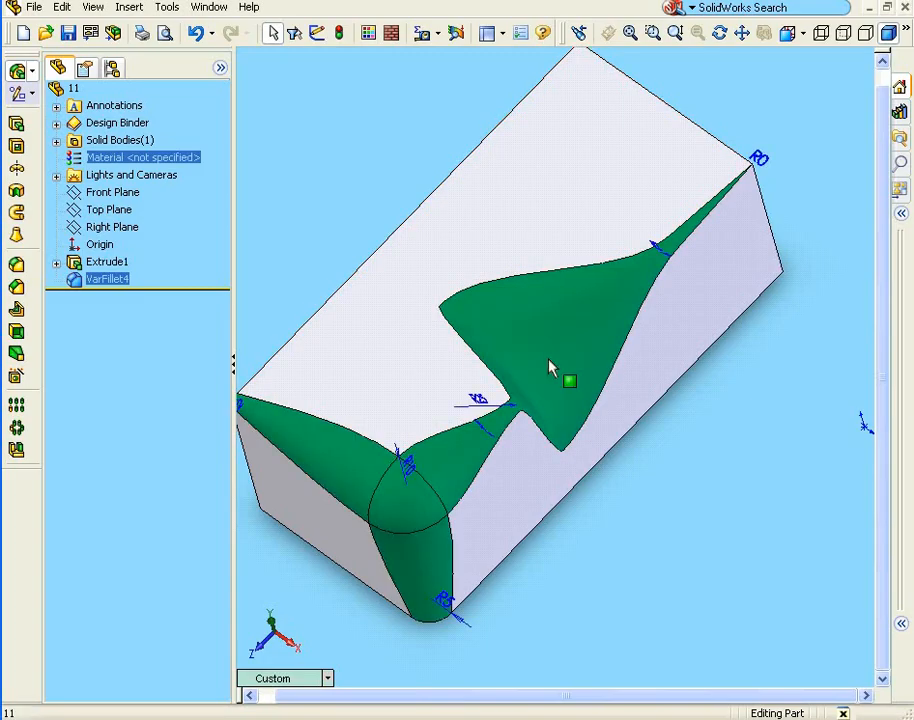
left_click(479, 404)
double_click(477, 398)
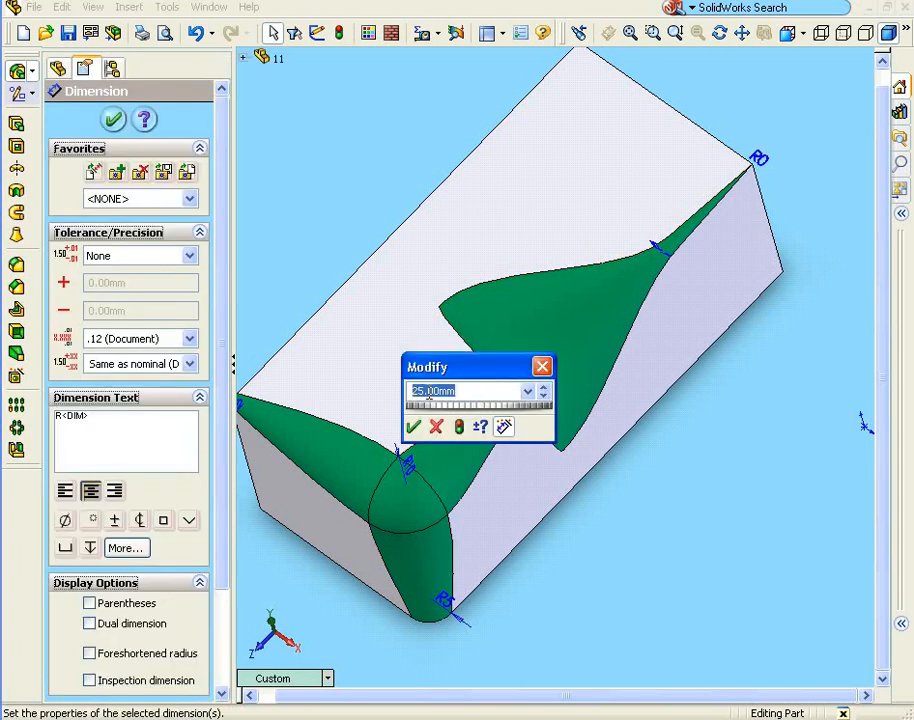
left_click_drag(429, 391, 411, 396)
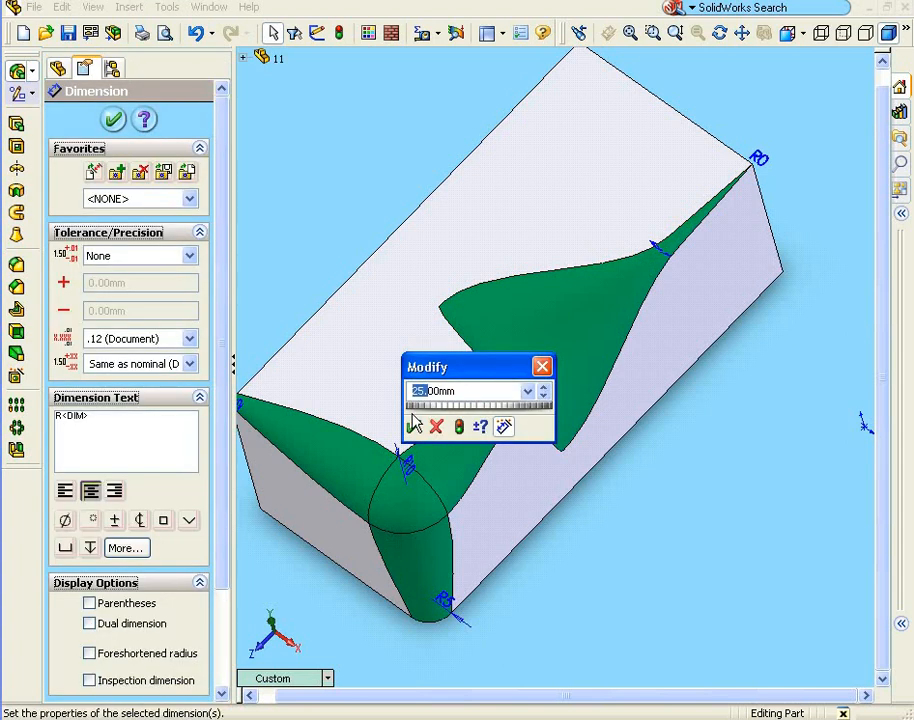
key("BackSpace")
type("20")
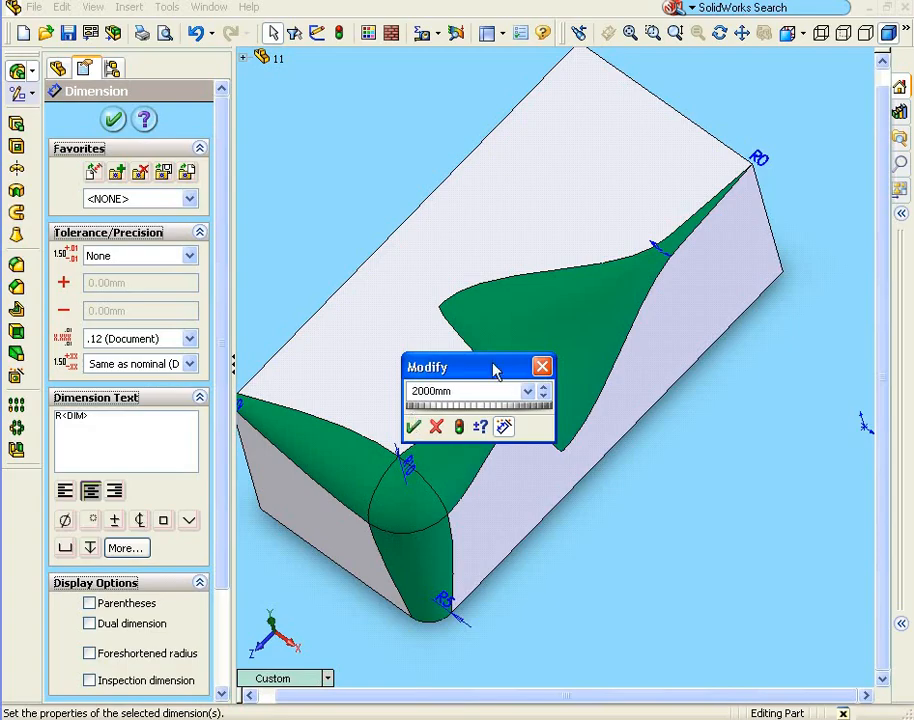
left_click_drag(494, 371, 737, 429)
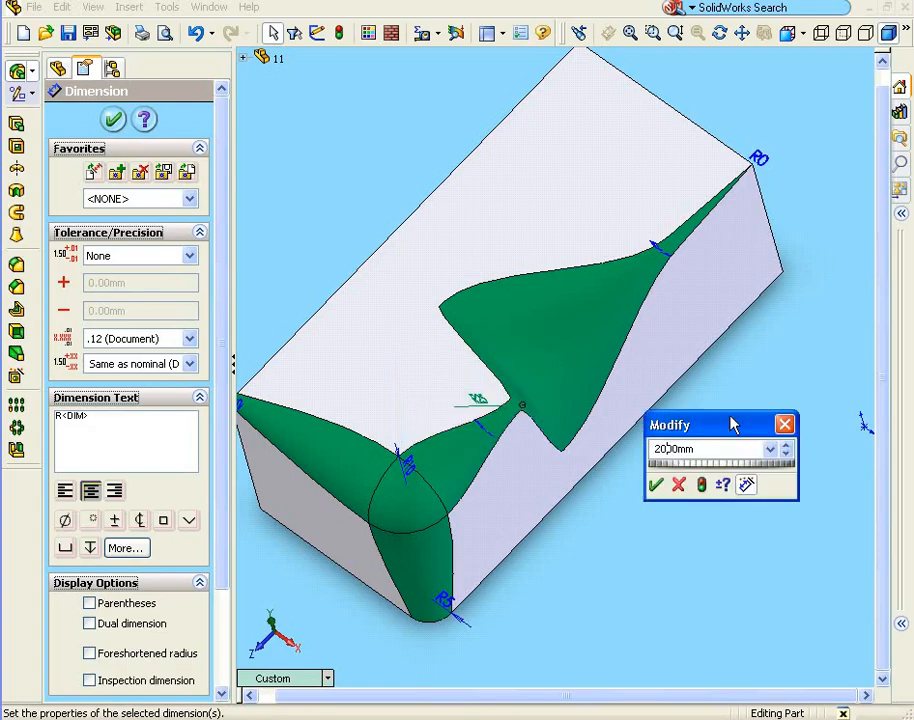
left_click(702, 487)
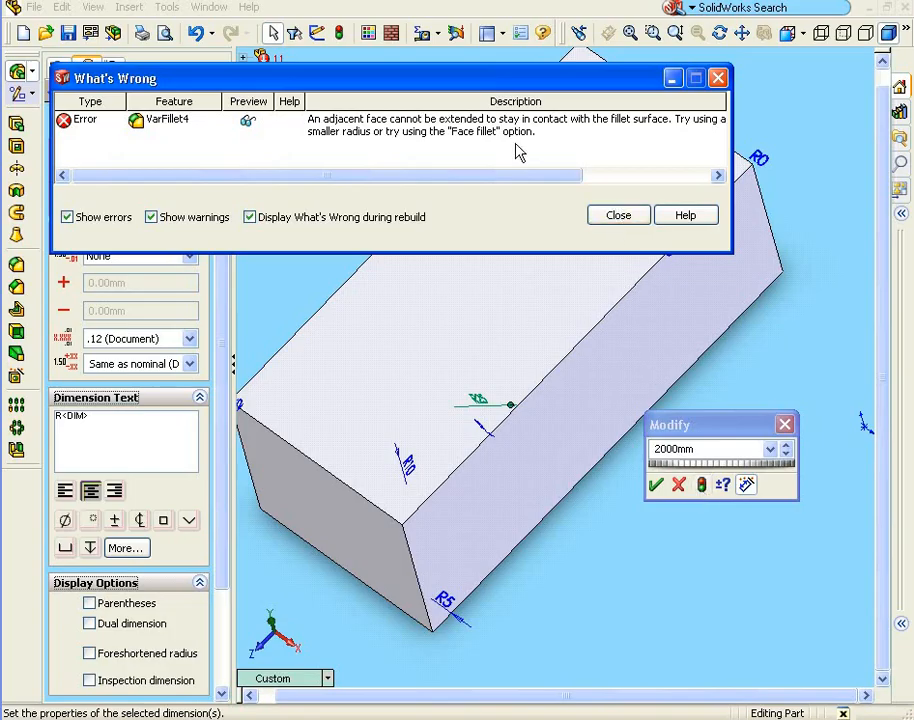
left_click(701, 449)
double_click(701, 448)
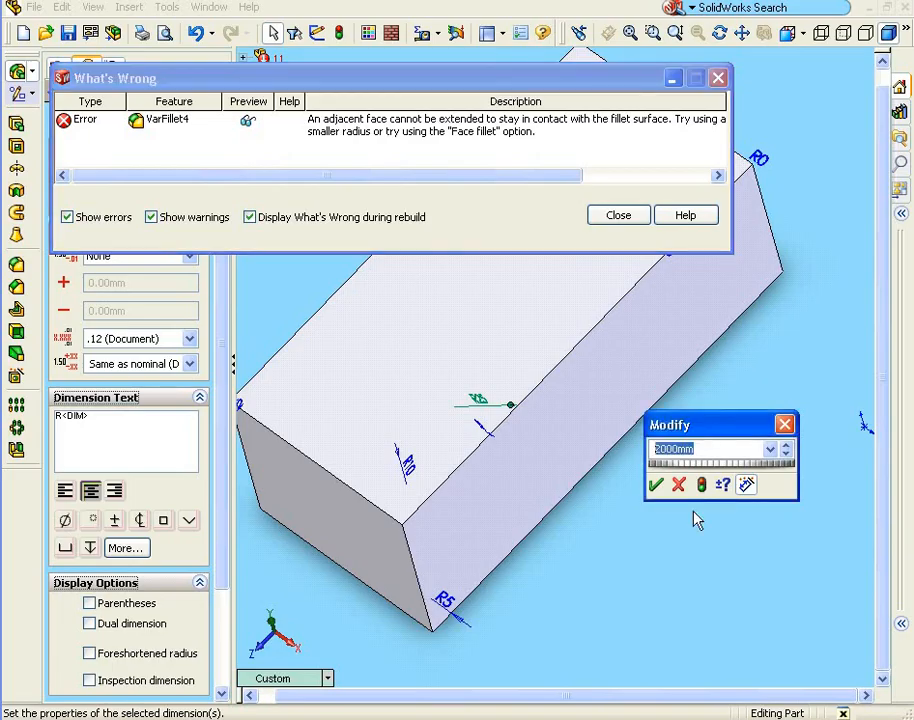
type("2")
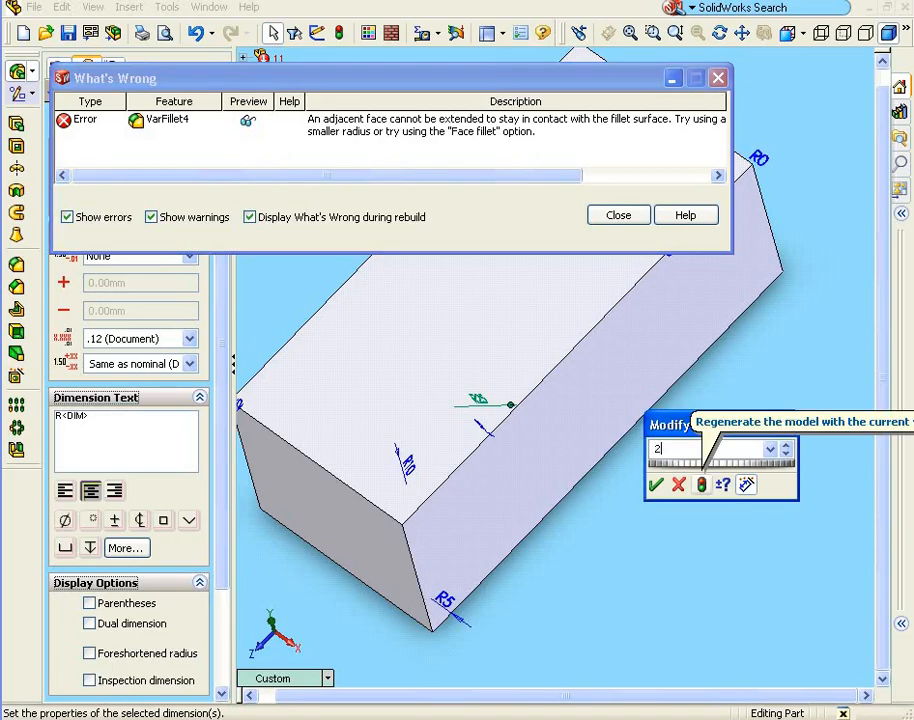
type("0")
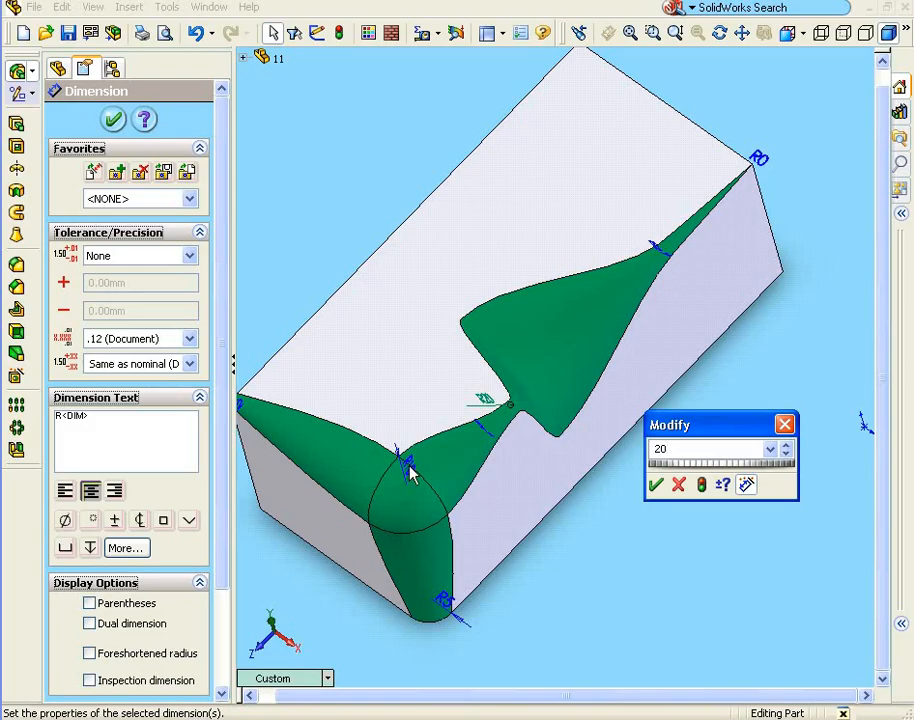
left_click(656, 485)
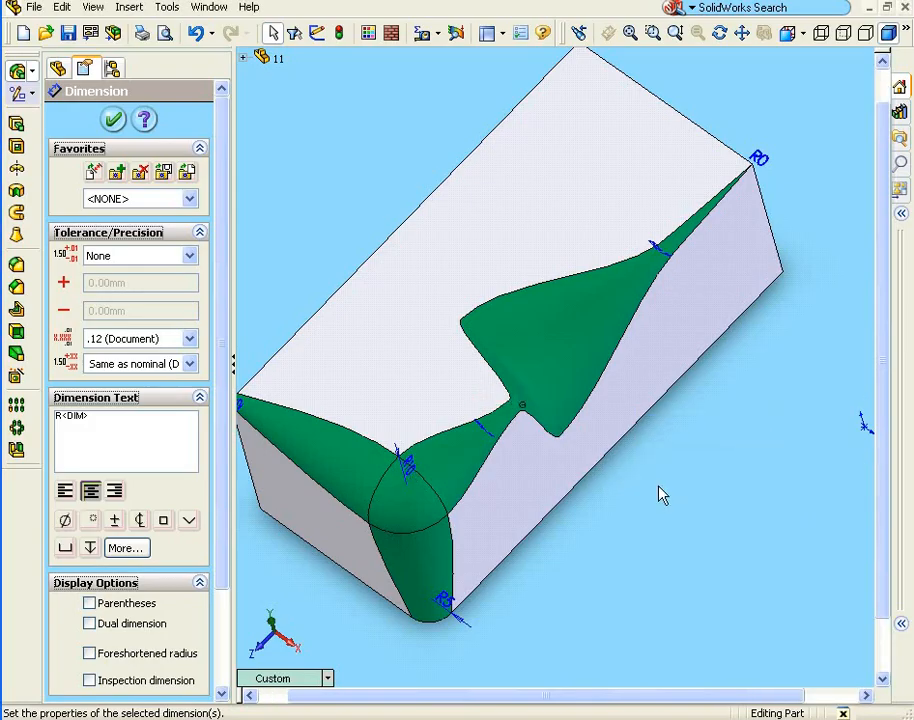
Set the fillet radius at the corner shared by the three edges to 15 mm and rebuild the model
double_click(407, 468)
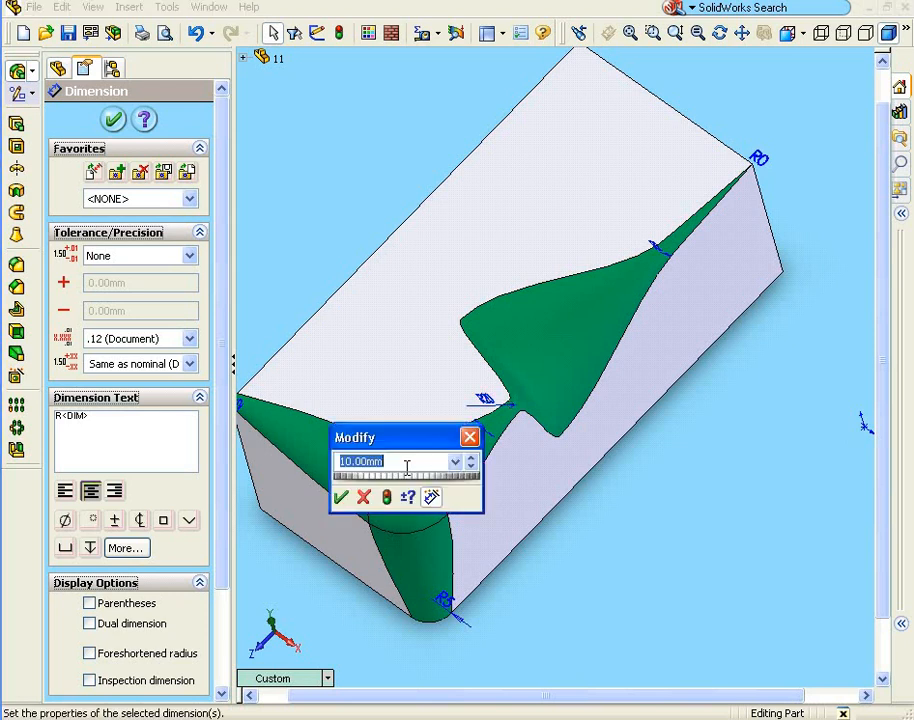
left_click_drag(372, 443, 587, 417)
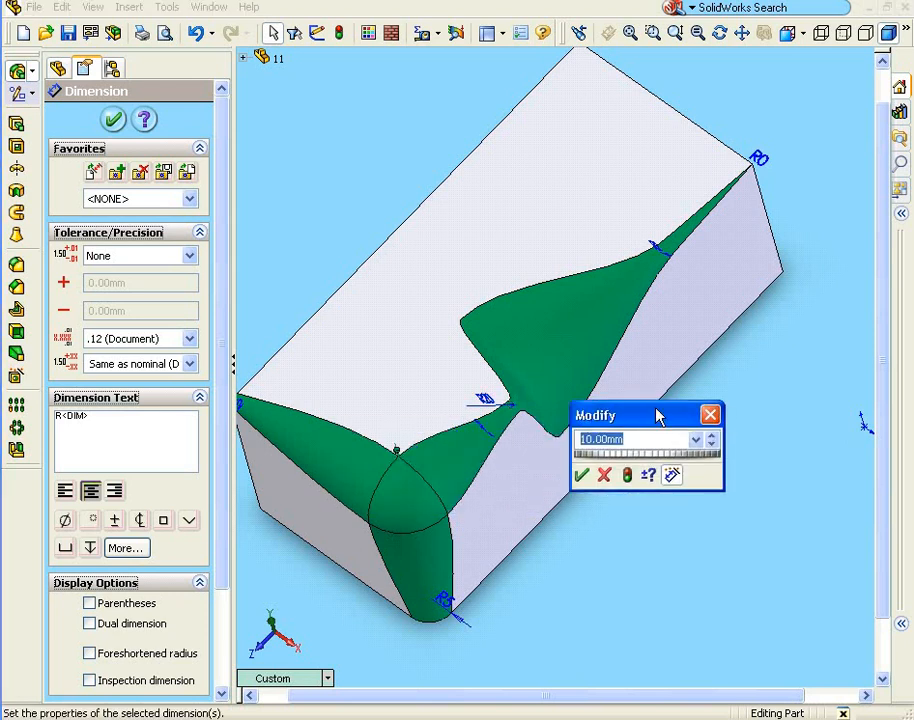
left_click(586, 440)
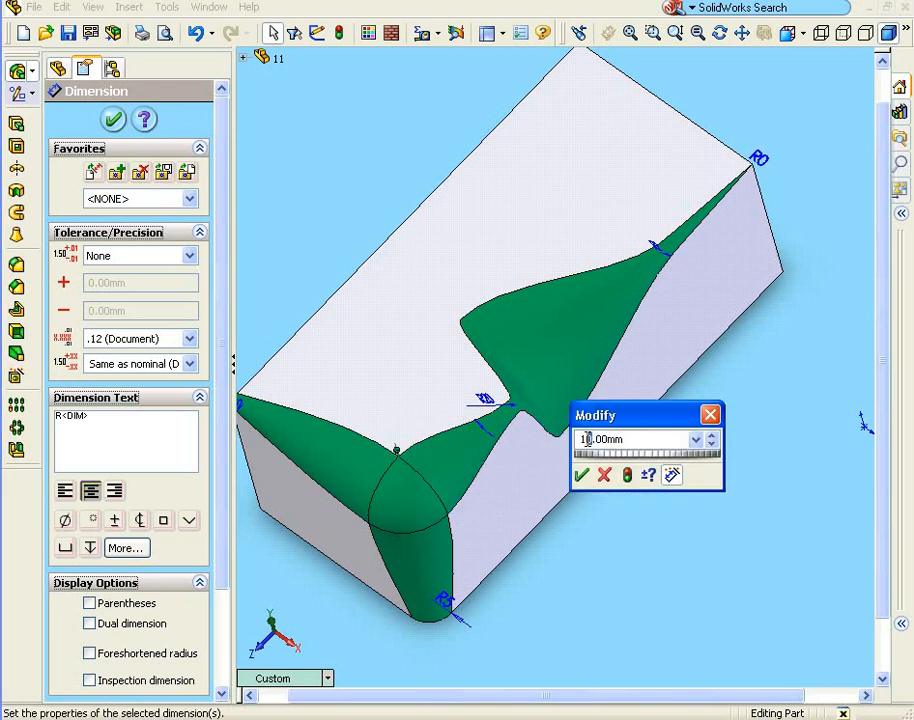
type("5")
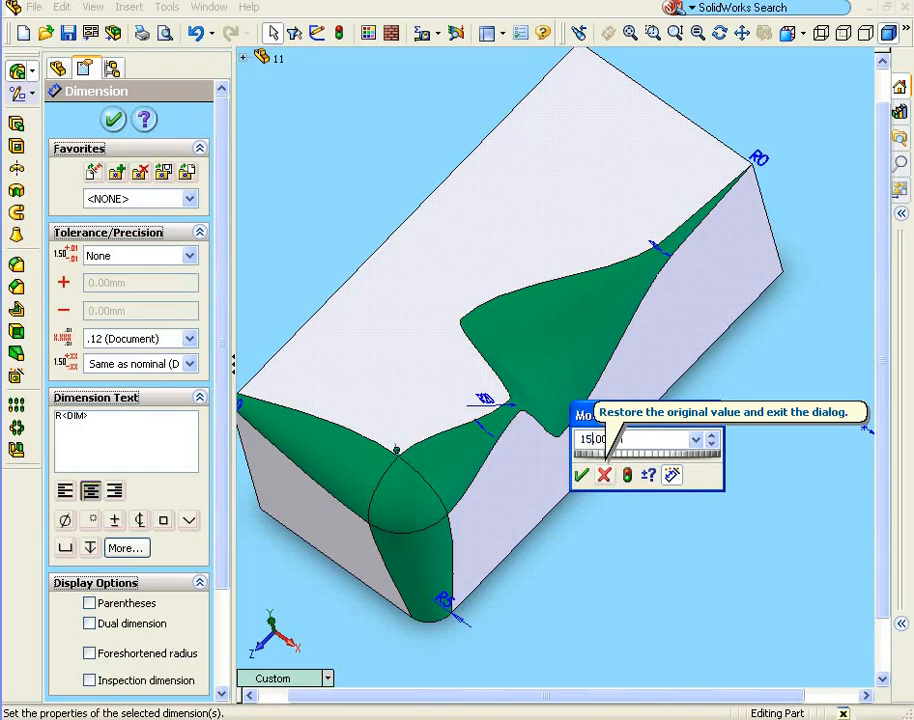
key("Delete")
left_click(630, 476)
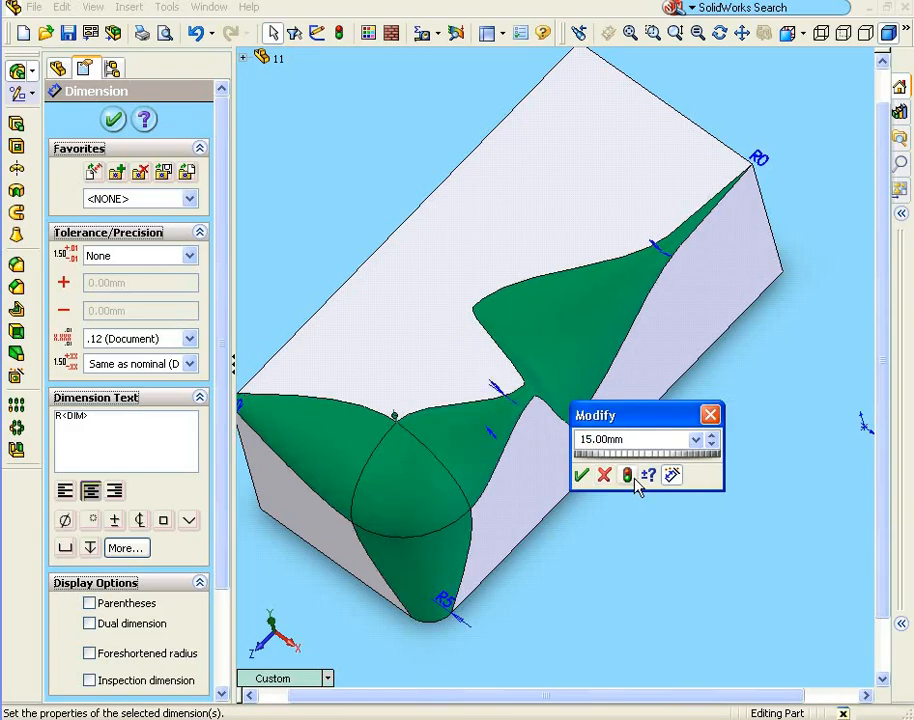
left_click(584, 477)
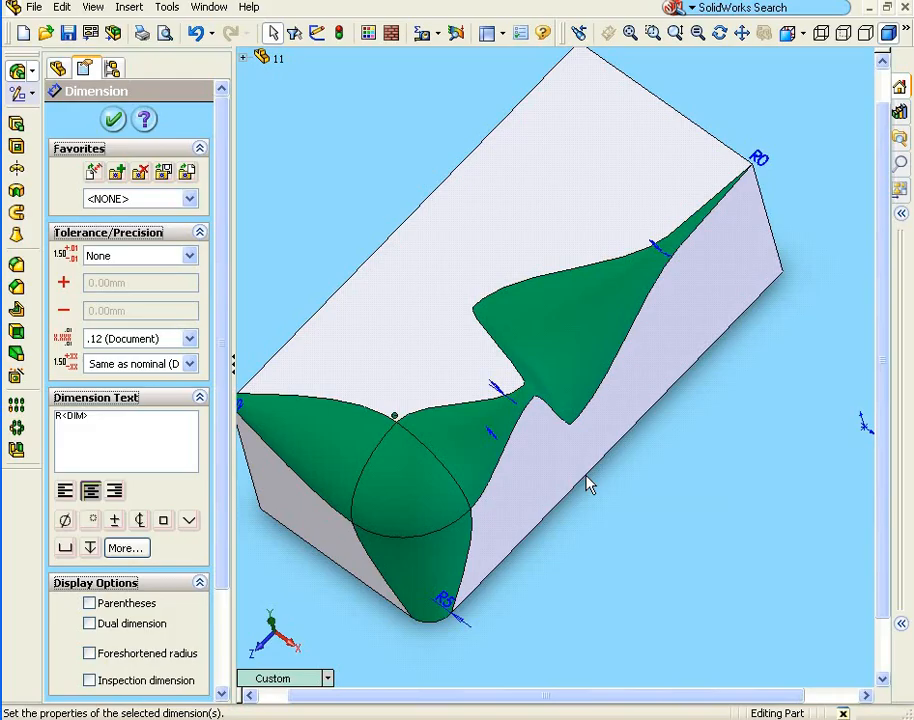